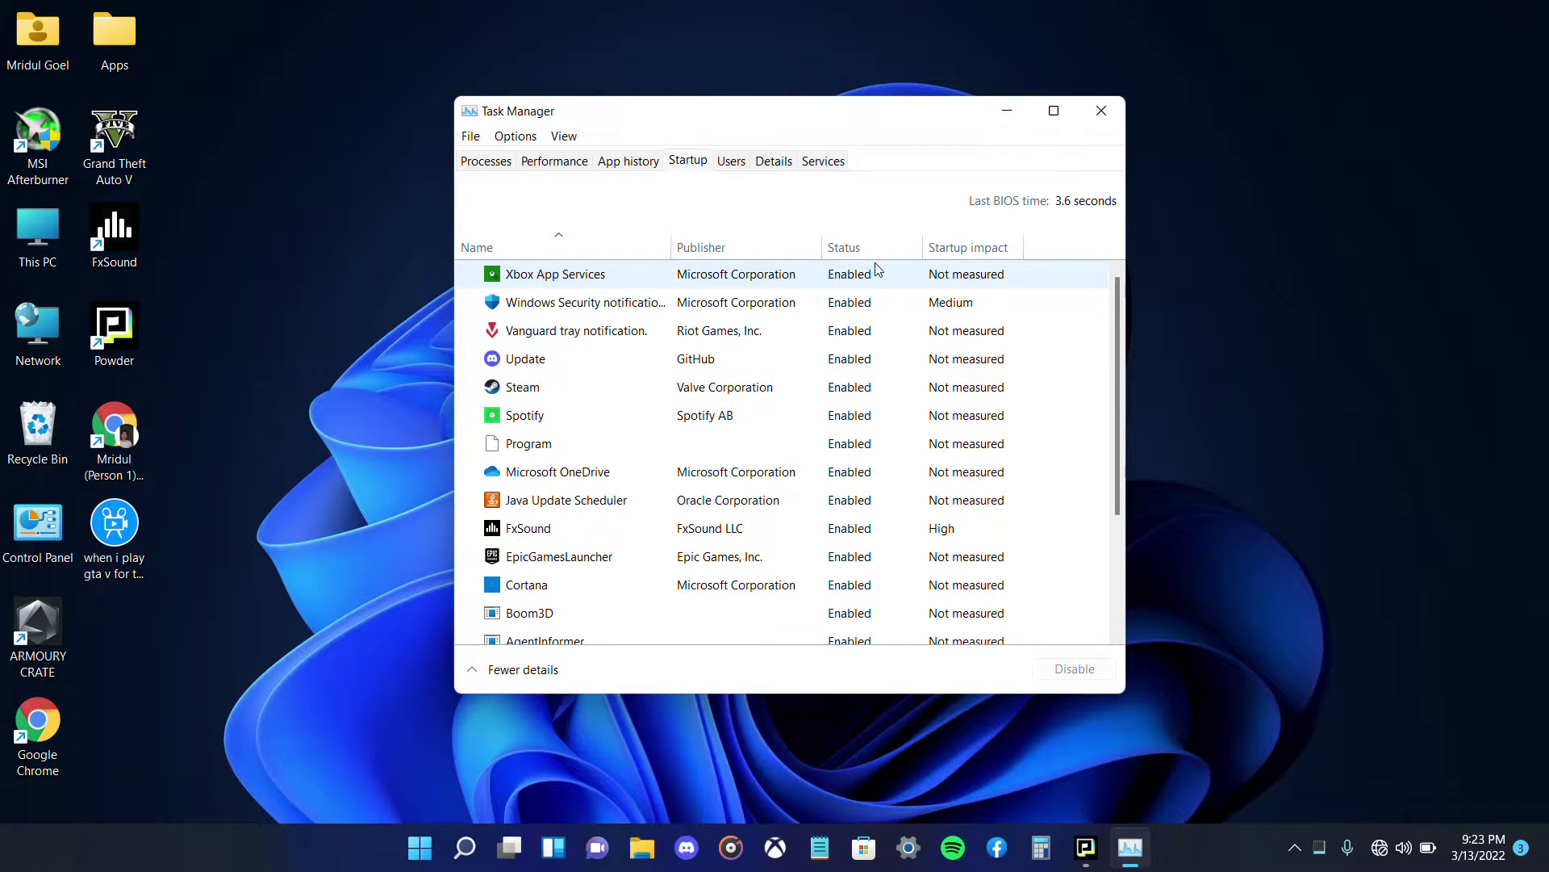
- Look through the startup apps list and disable Xbox App Services from launching at startup
scroll(876, 355, "down", 1)
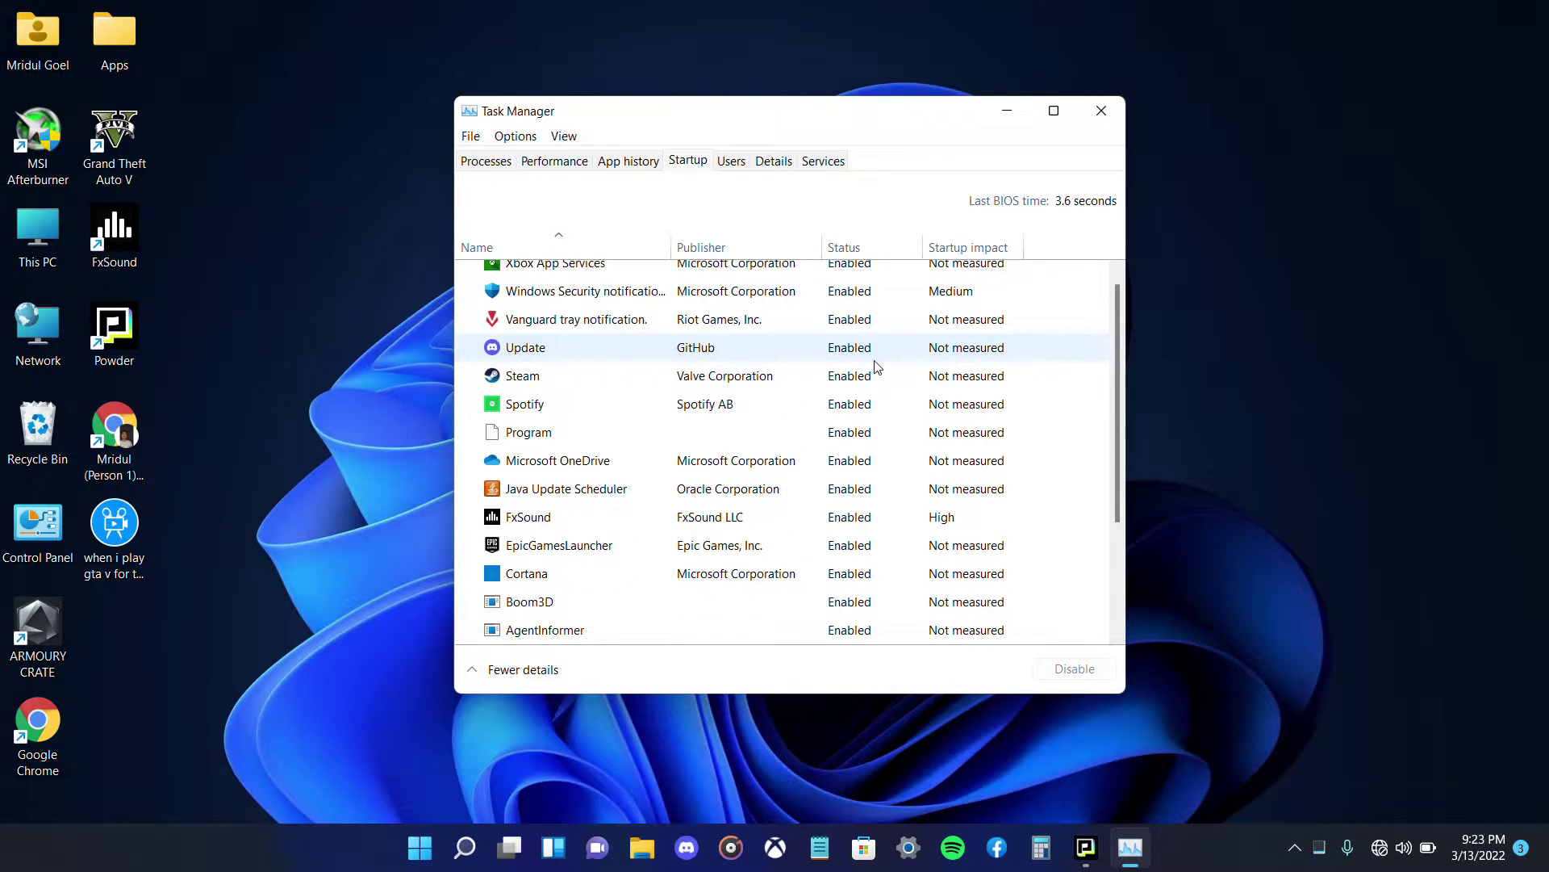
scroll(855, 380, "down", 2)
scroll(855, 323, "up", 2)
scroll(883, 359, "up", 1)
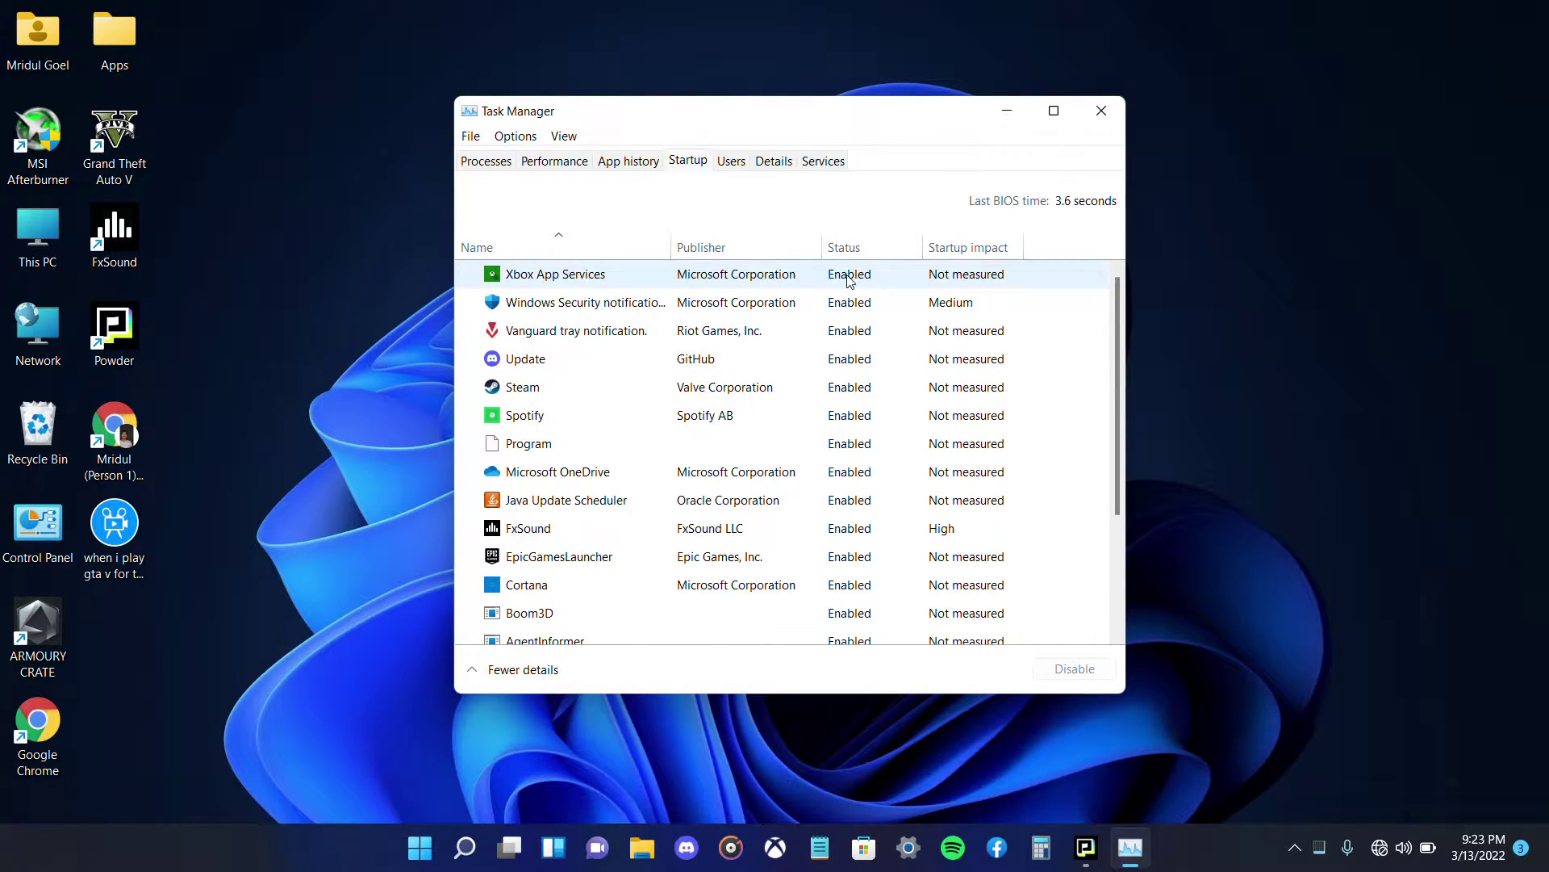
right_click(849, 280)
left_click(896, 288)
- Disable the Windows Security notification startup entry and re-enable it
right_click(849, 307)
left_click(892, 316)
right_click(846, 311)
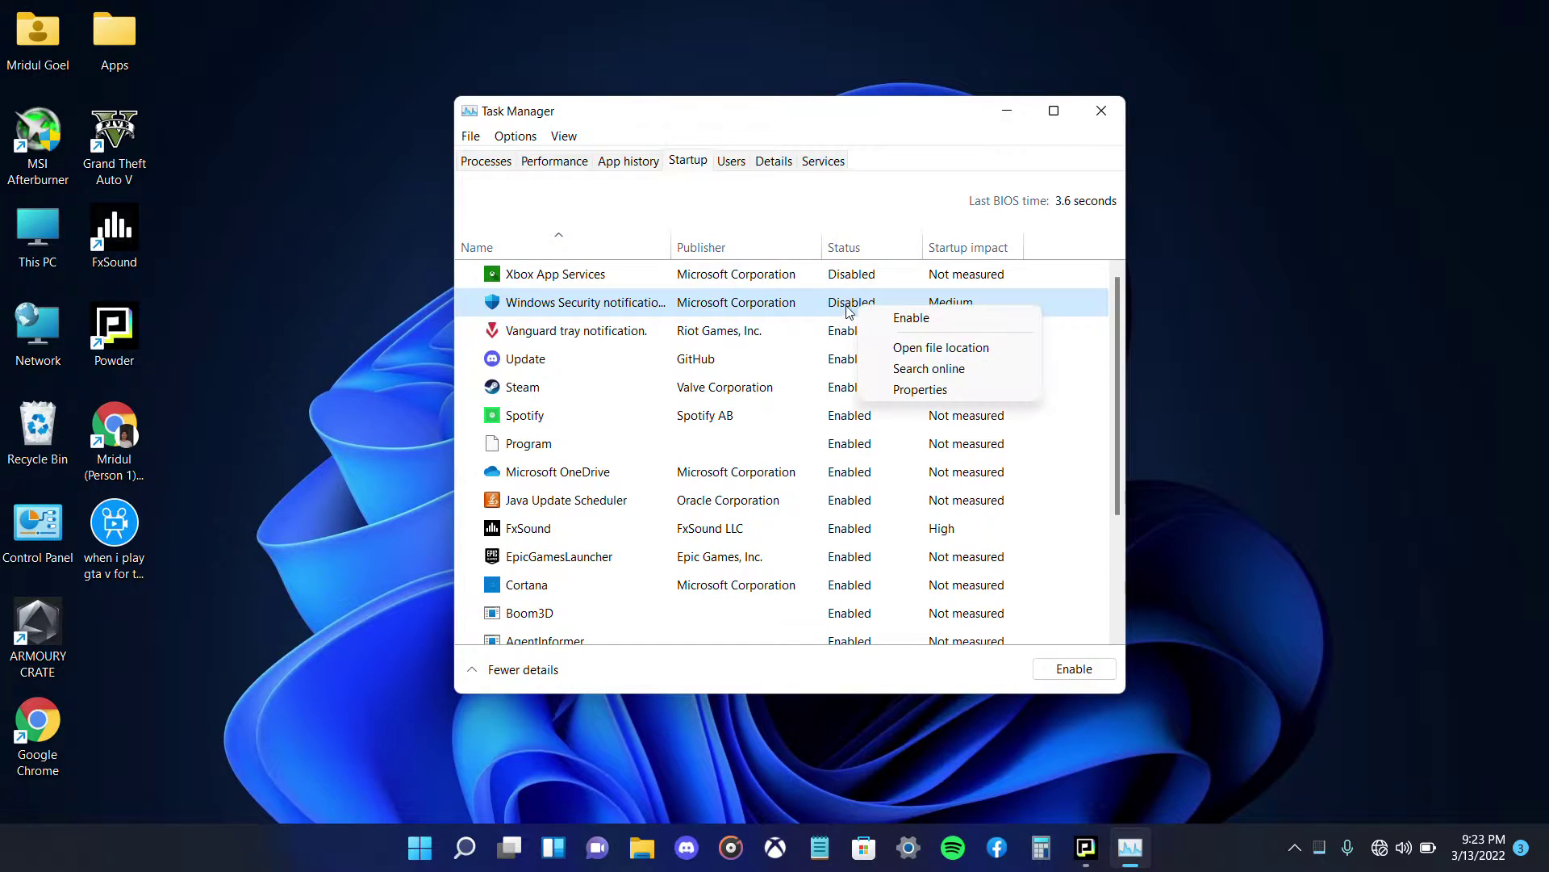
left_click(911, 317)
- Disable the startup entries for the Vanguard tray notification and the GitHub-published Update
right_click(846, 333)
left_click(912, 346)
right_click(846, 361)
left_click(914, 372)
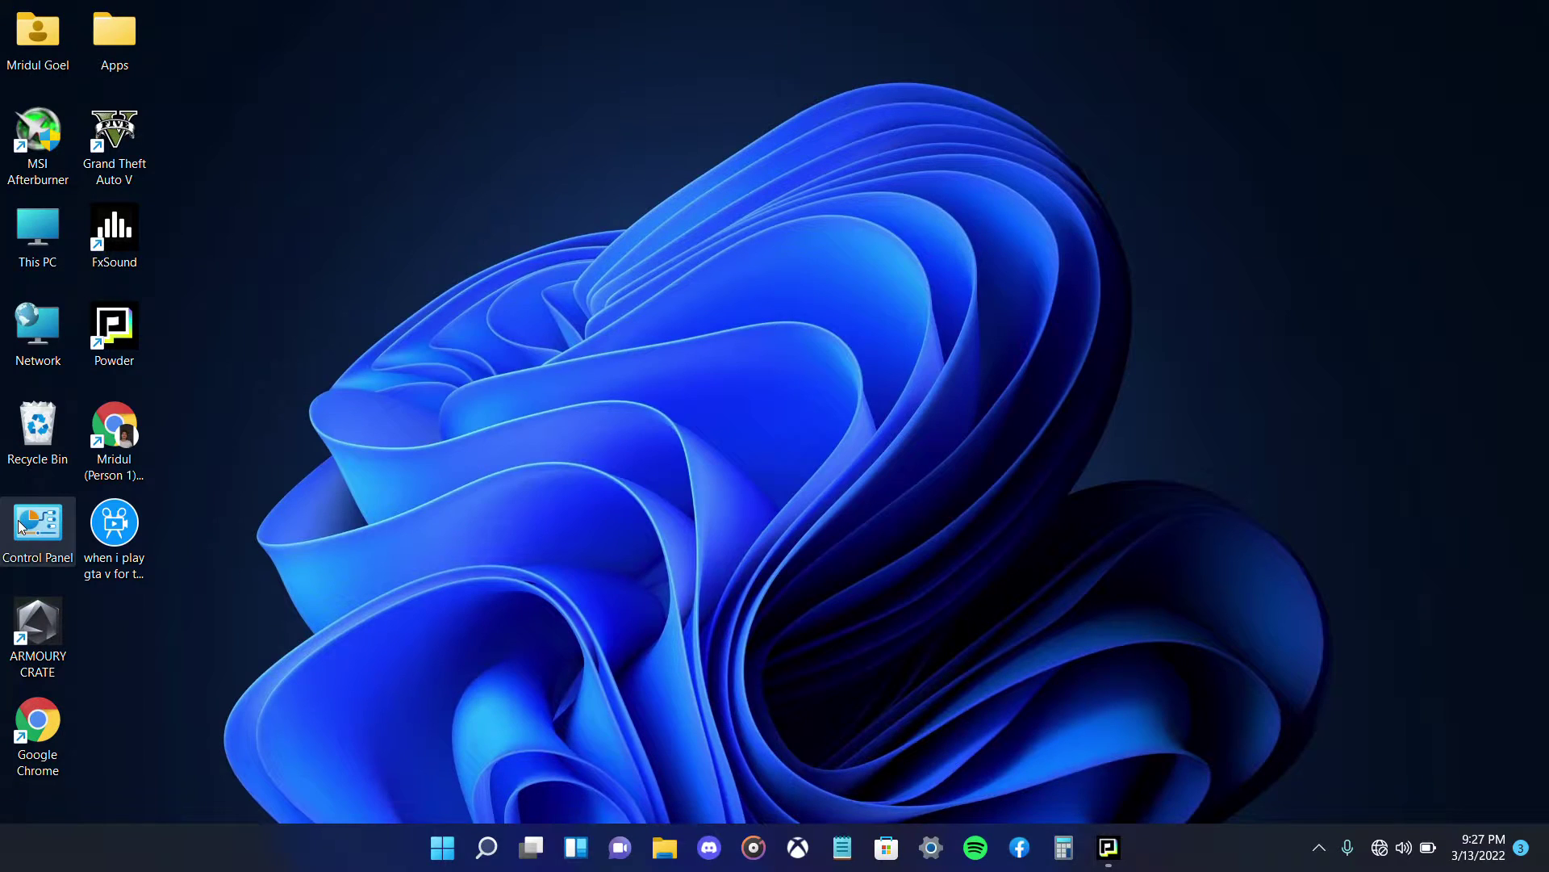
- Open Control Panel and go to the list of installed programs under Programs and Features
double_click(20, 526)
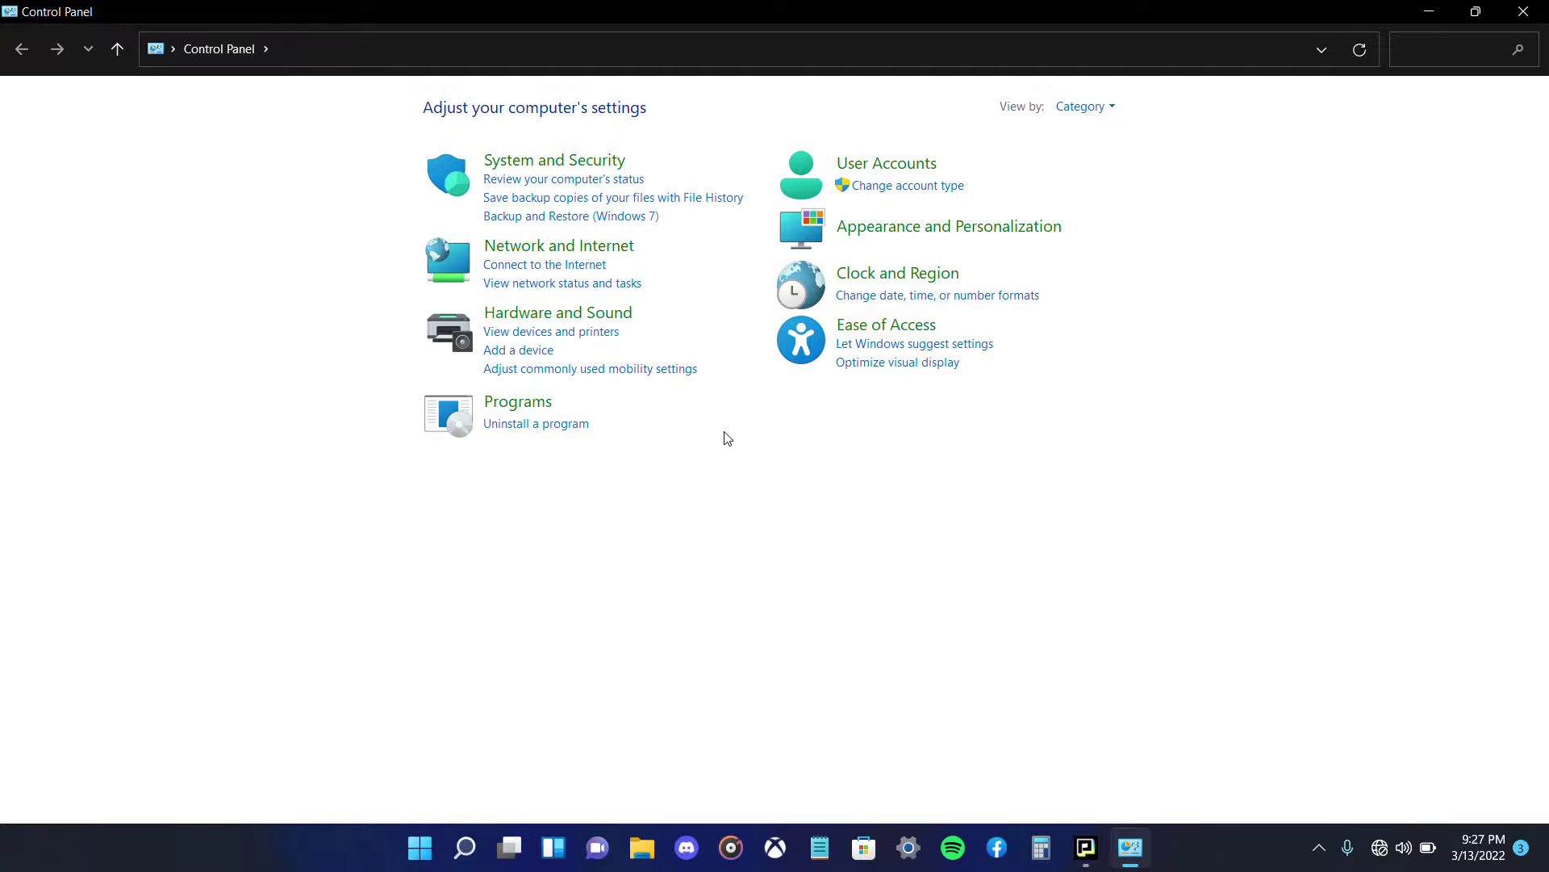
left_click(542, 408)
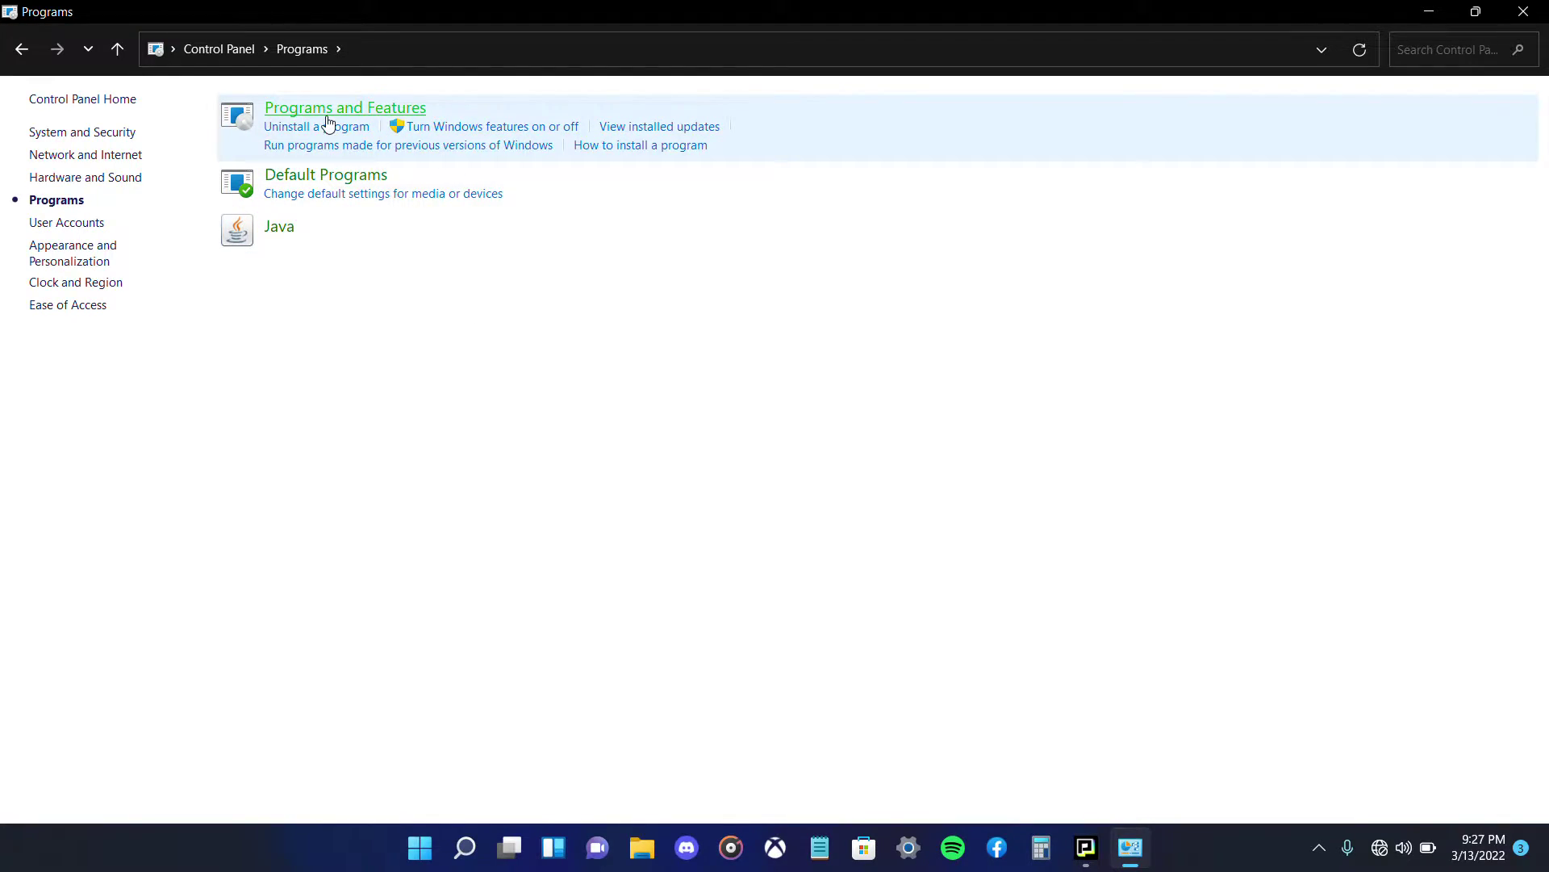
left_click(328, 126)
- Find Zoom among the installed programs and uninstall it
scroll(523, 392, "down", 15)
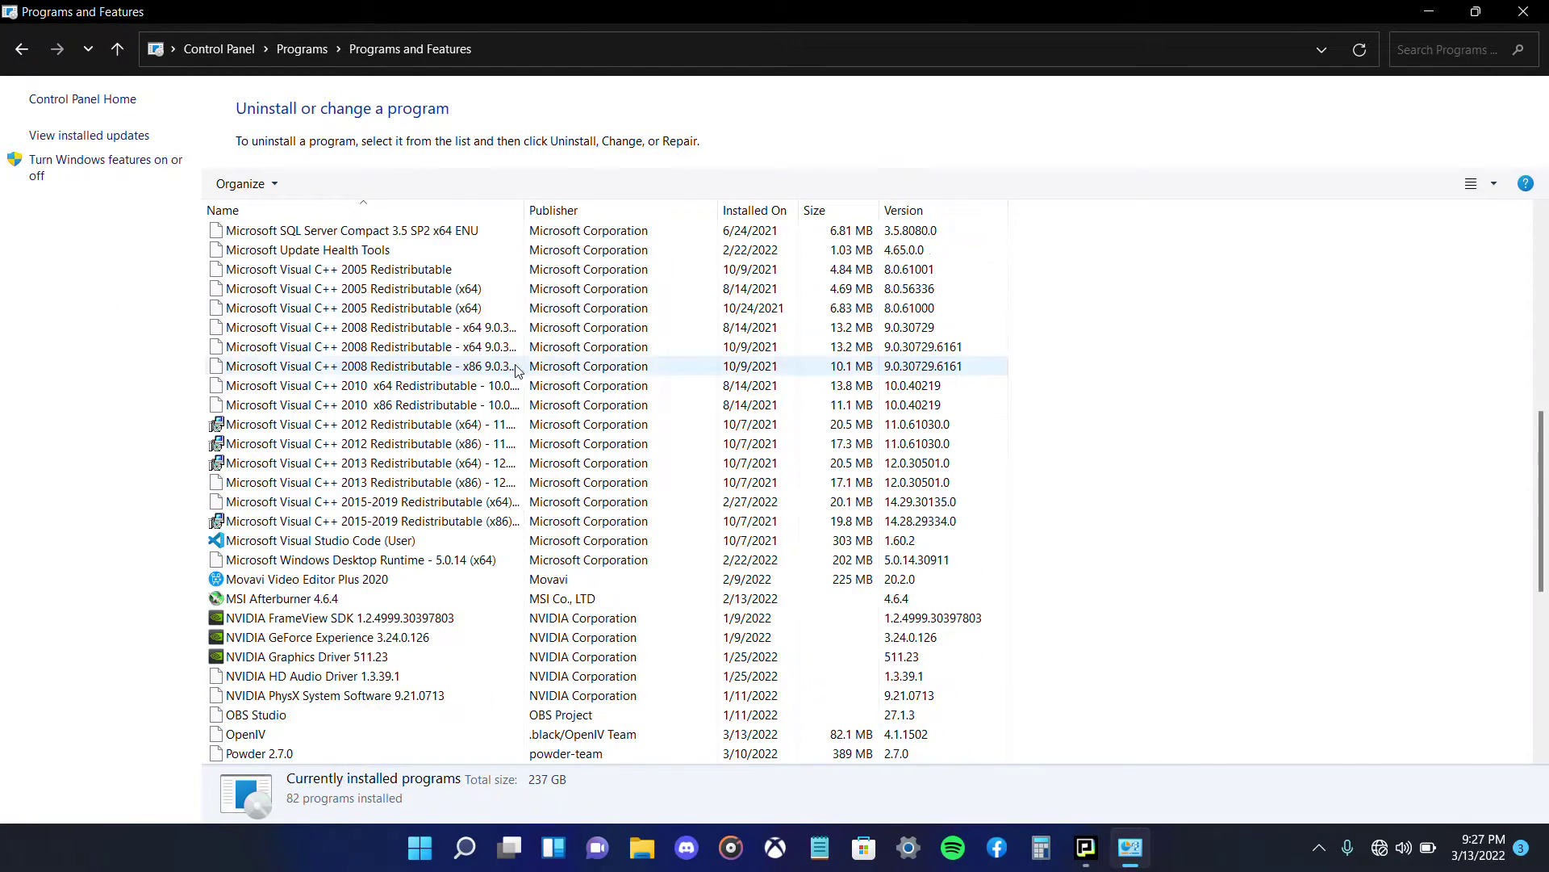
scroll(523, 392, "up", 15)
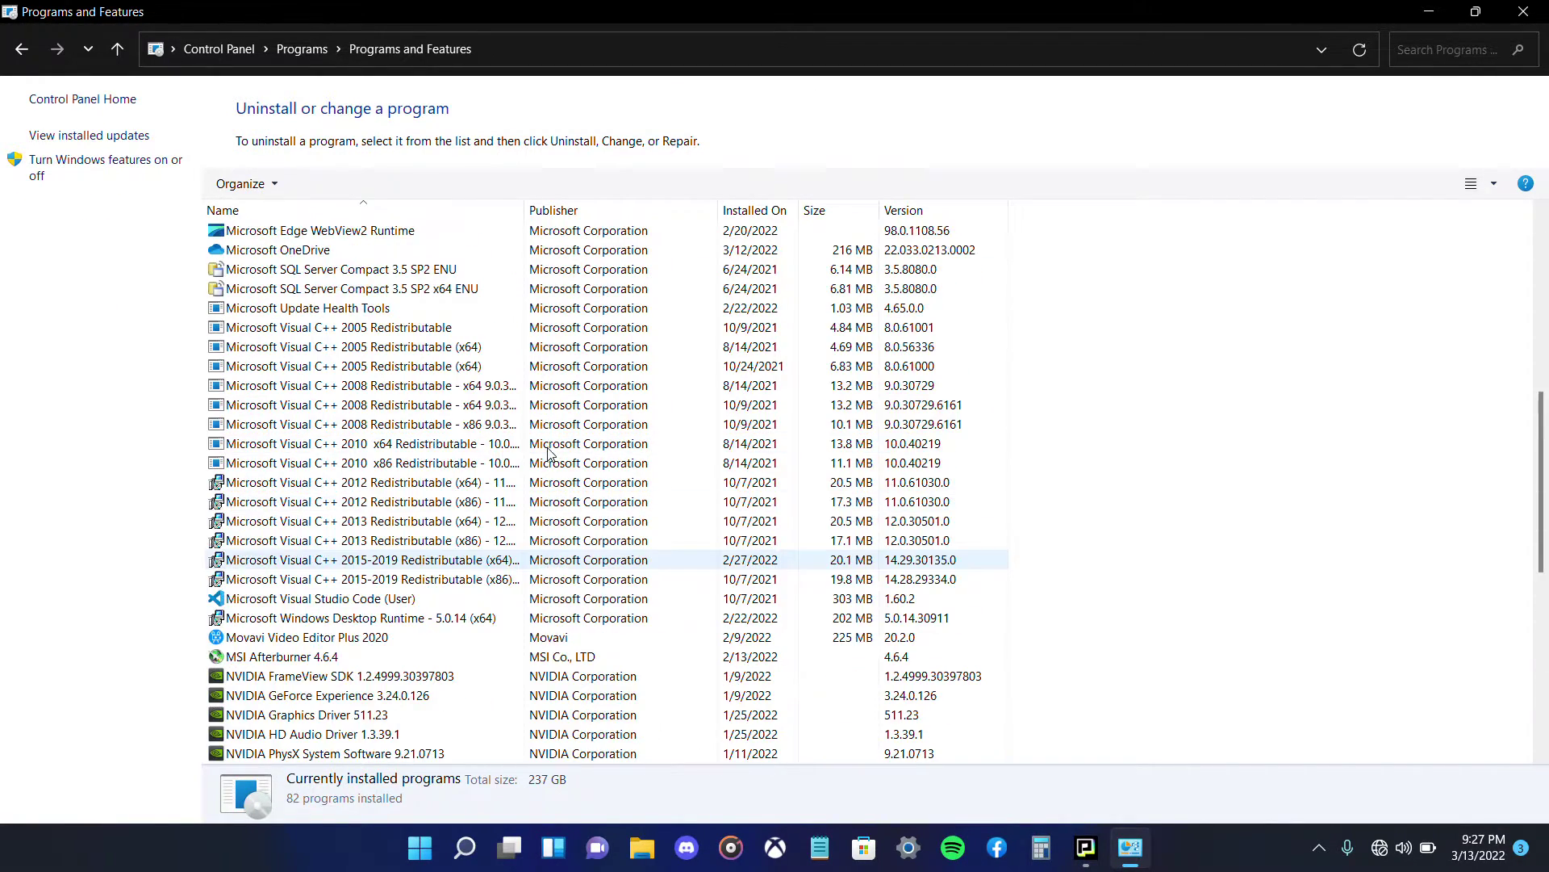
scroll(562, 468, "down", 15)
scroll(541, 463, "up", 15)
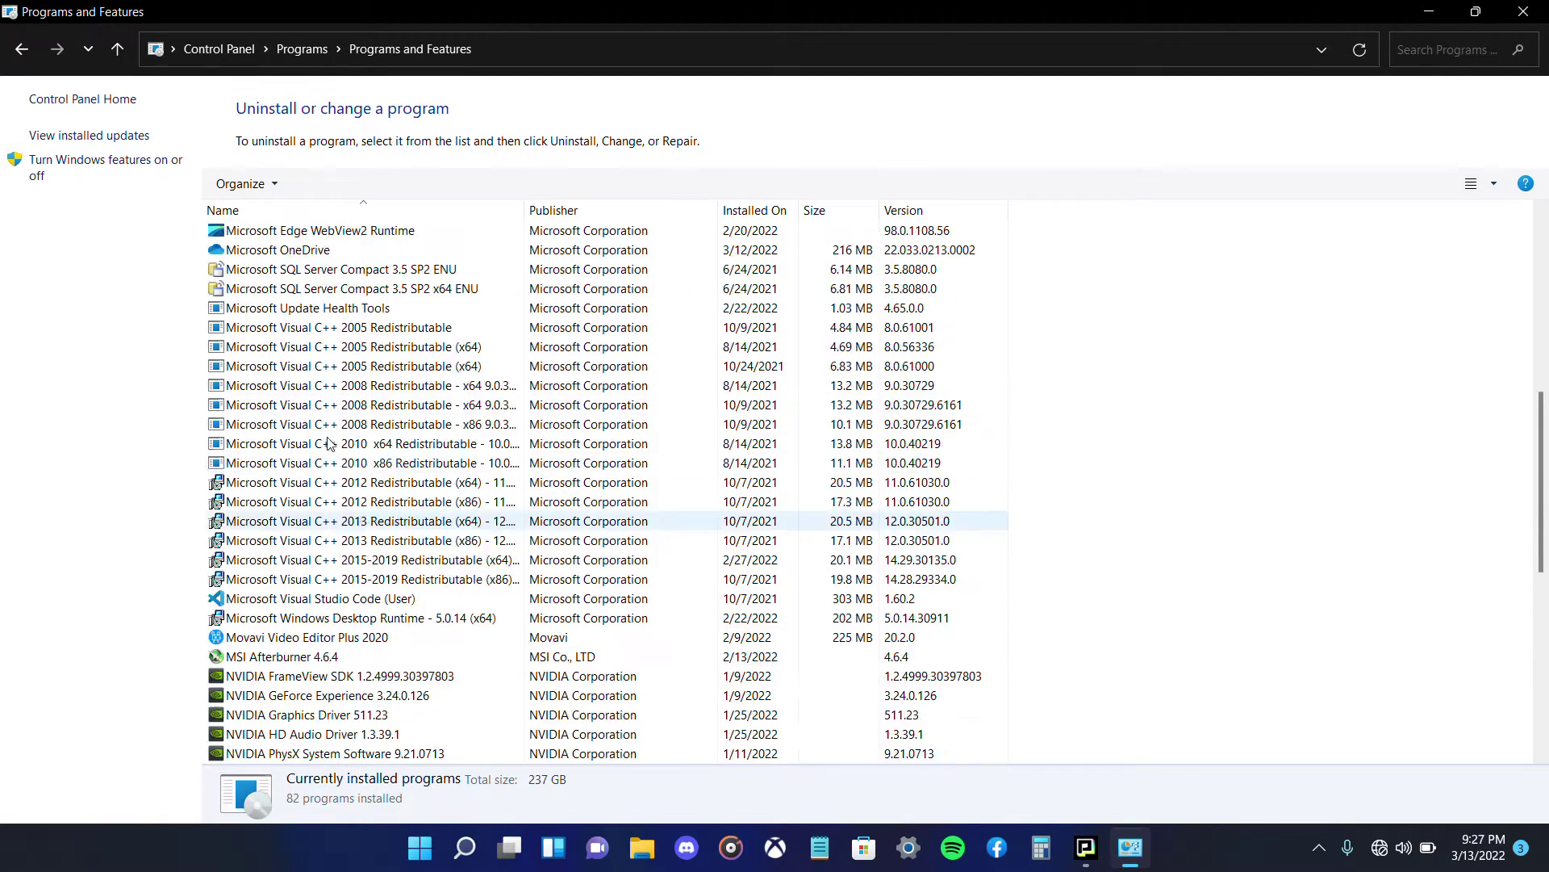
scroll(520, 457, "down", 15)
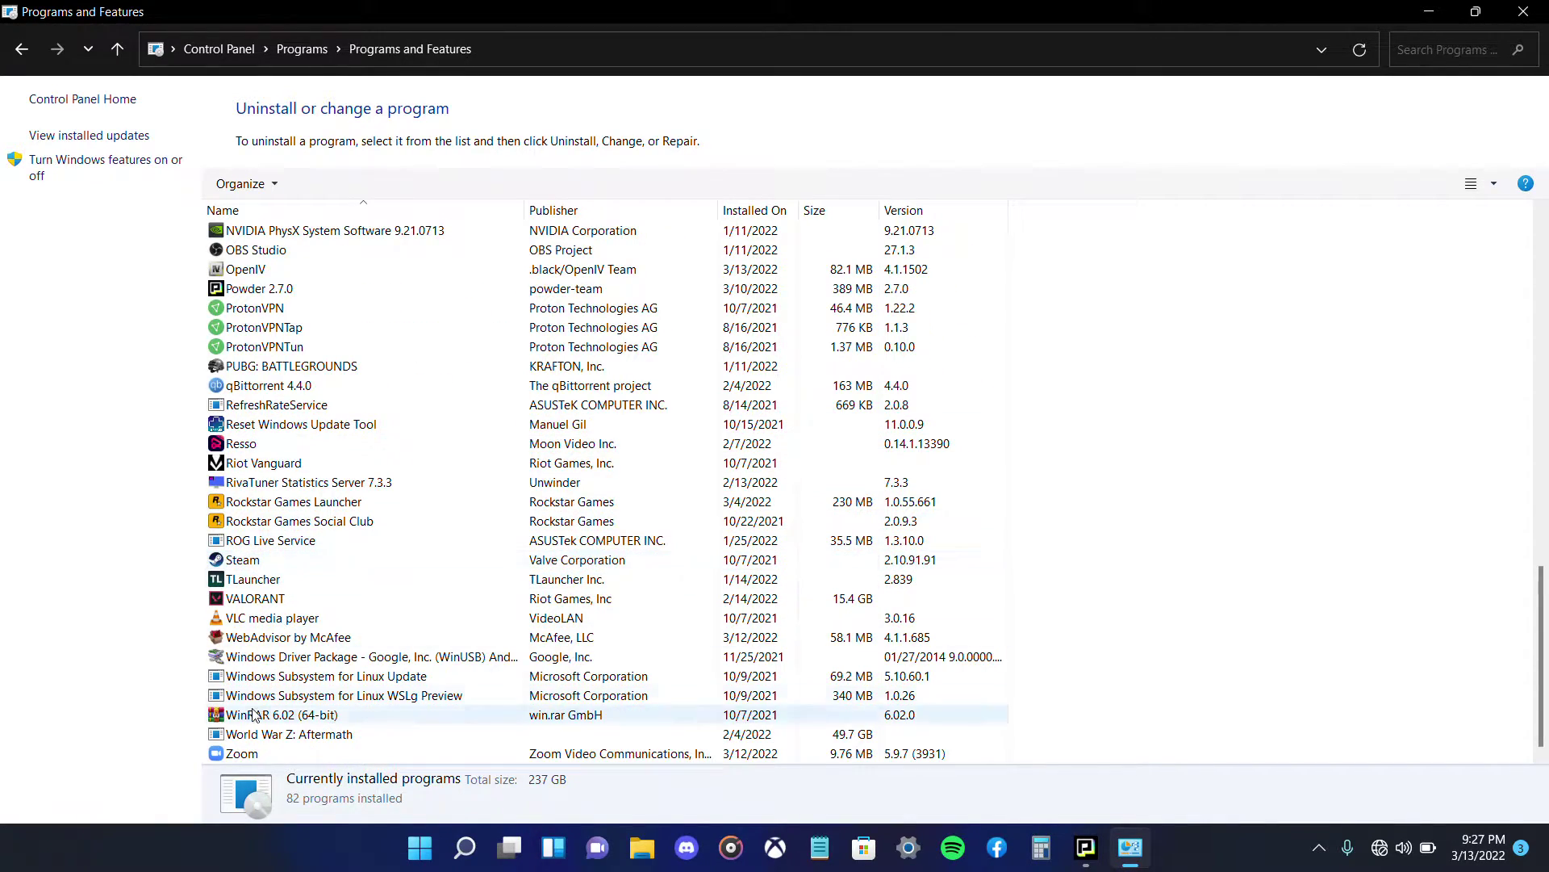
left_click(255, 755)
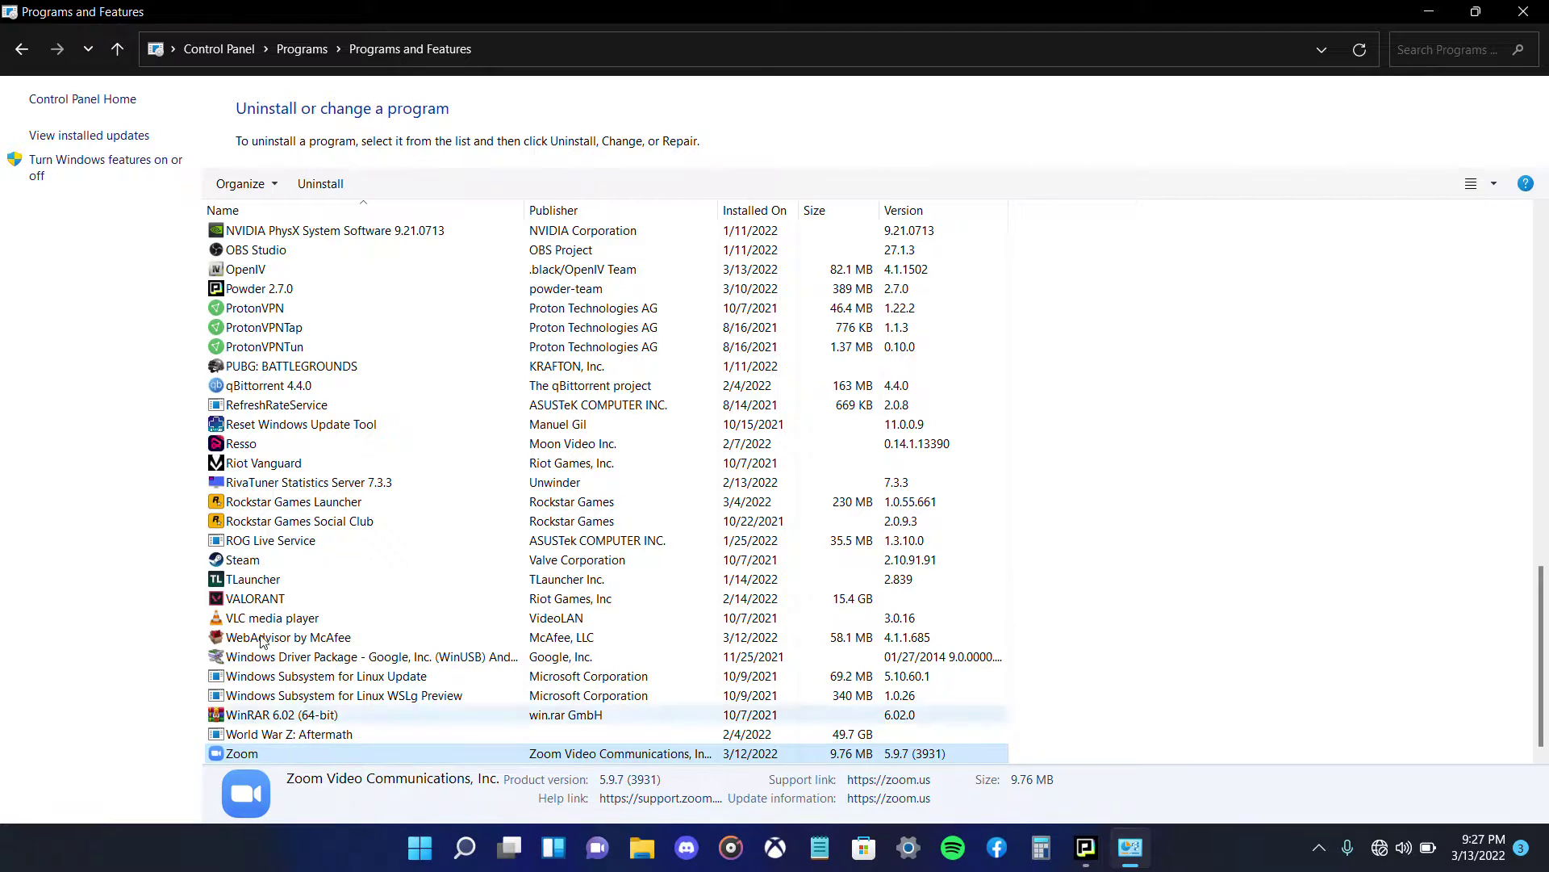
left_click(321, 183)
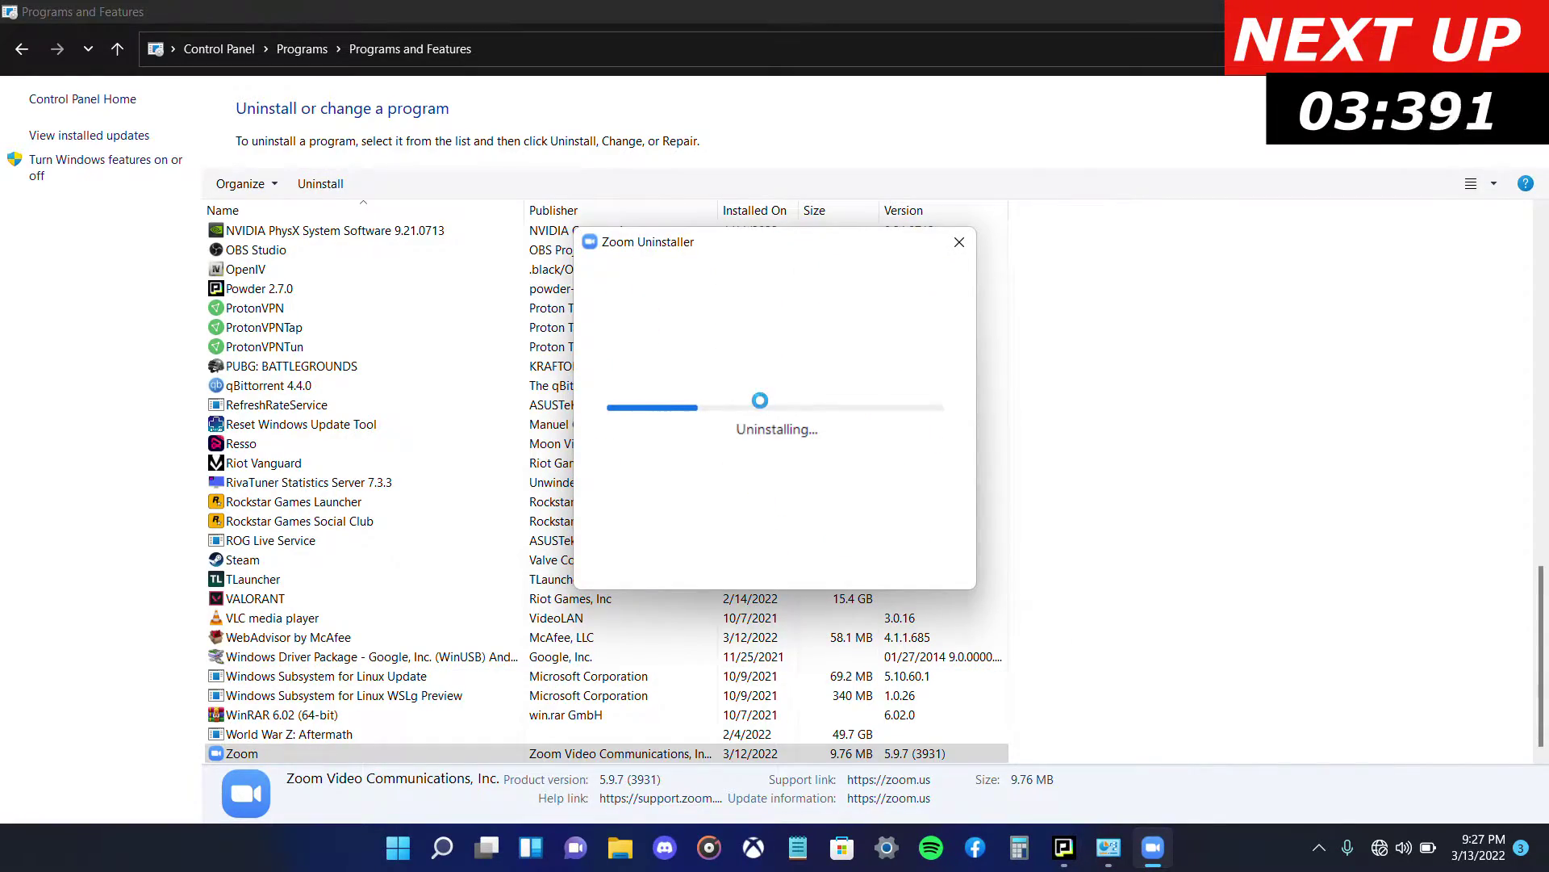
scroll(383, 533, "up", 10)
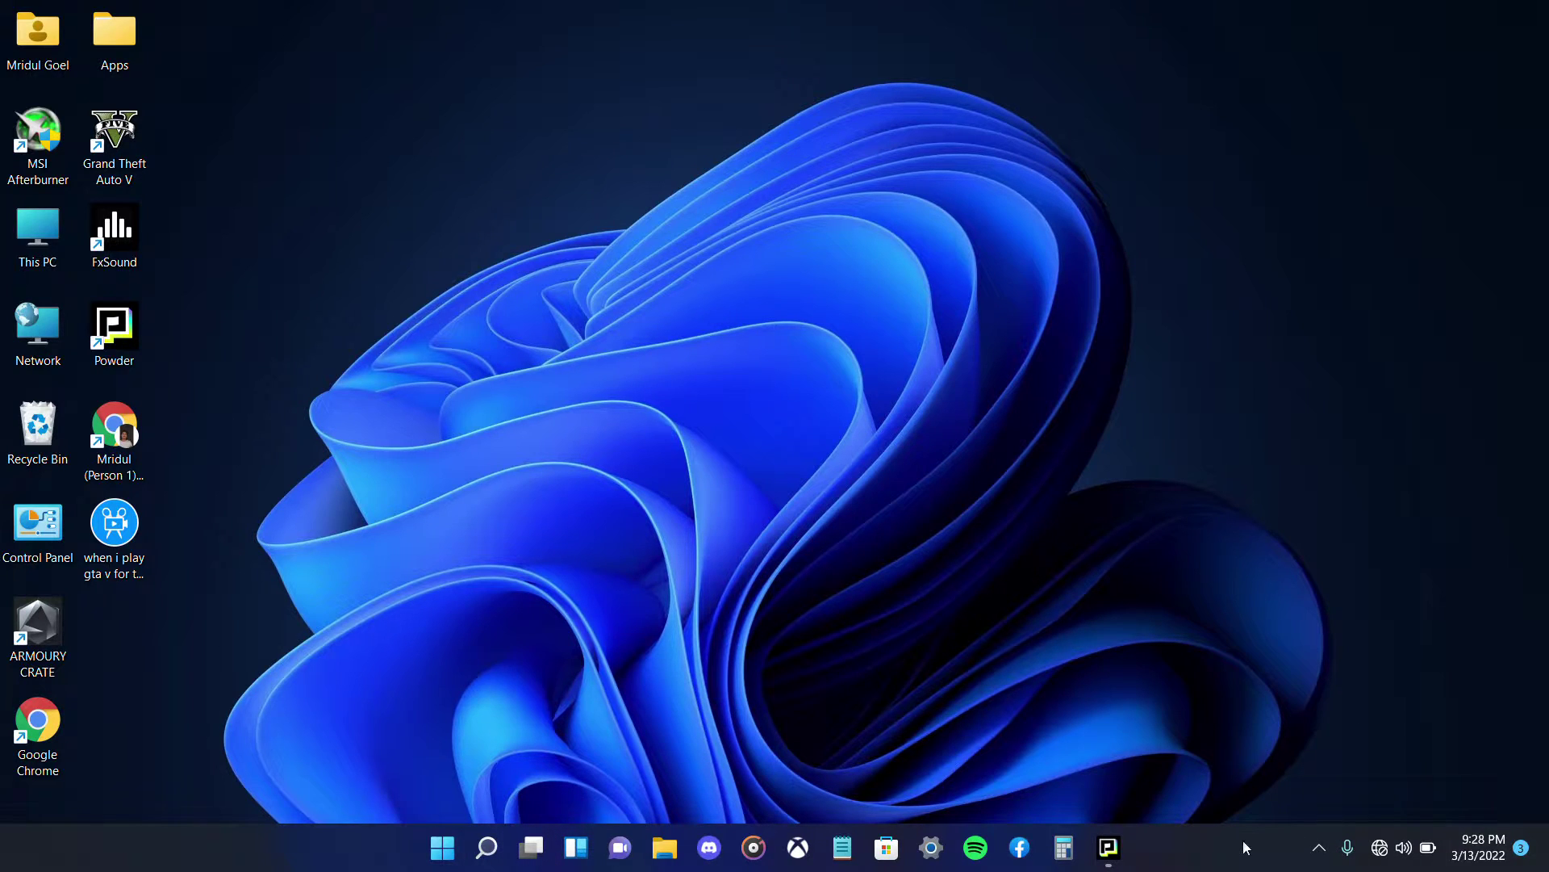
- Open McAfee LiveSafe from the hidden system tray icons
left_click(1320, 850)
right_click(1320, 750)
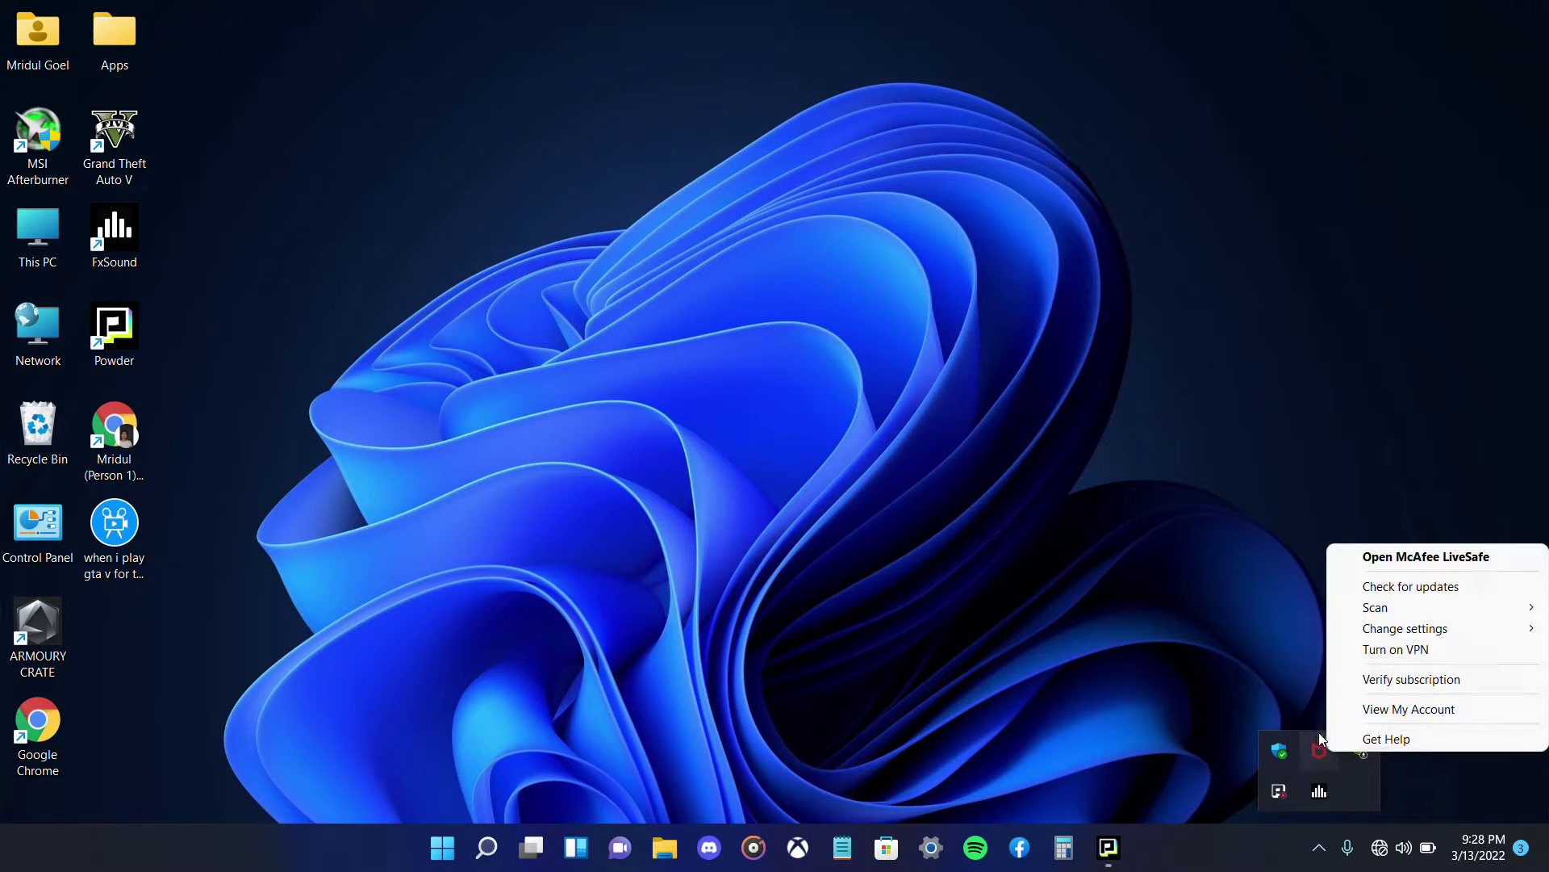
left_click(1348, 558)
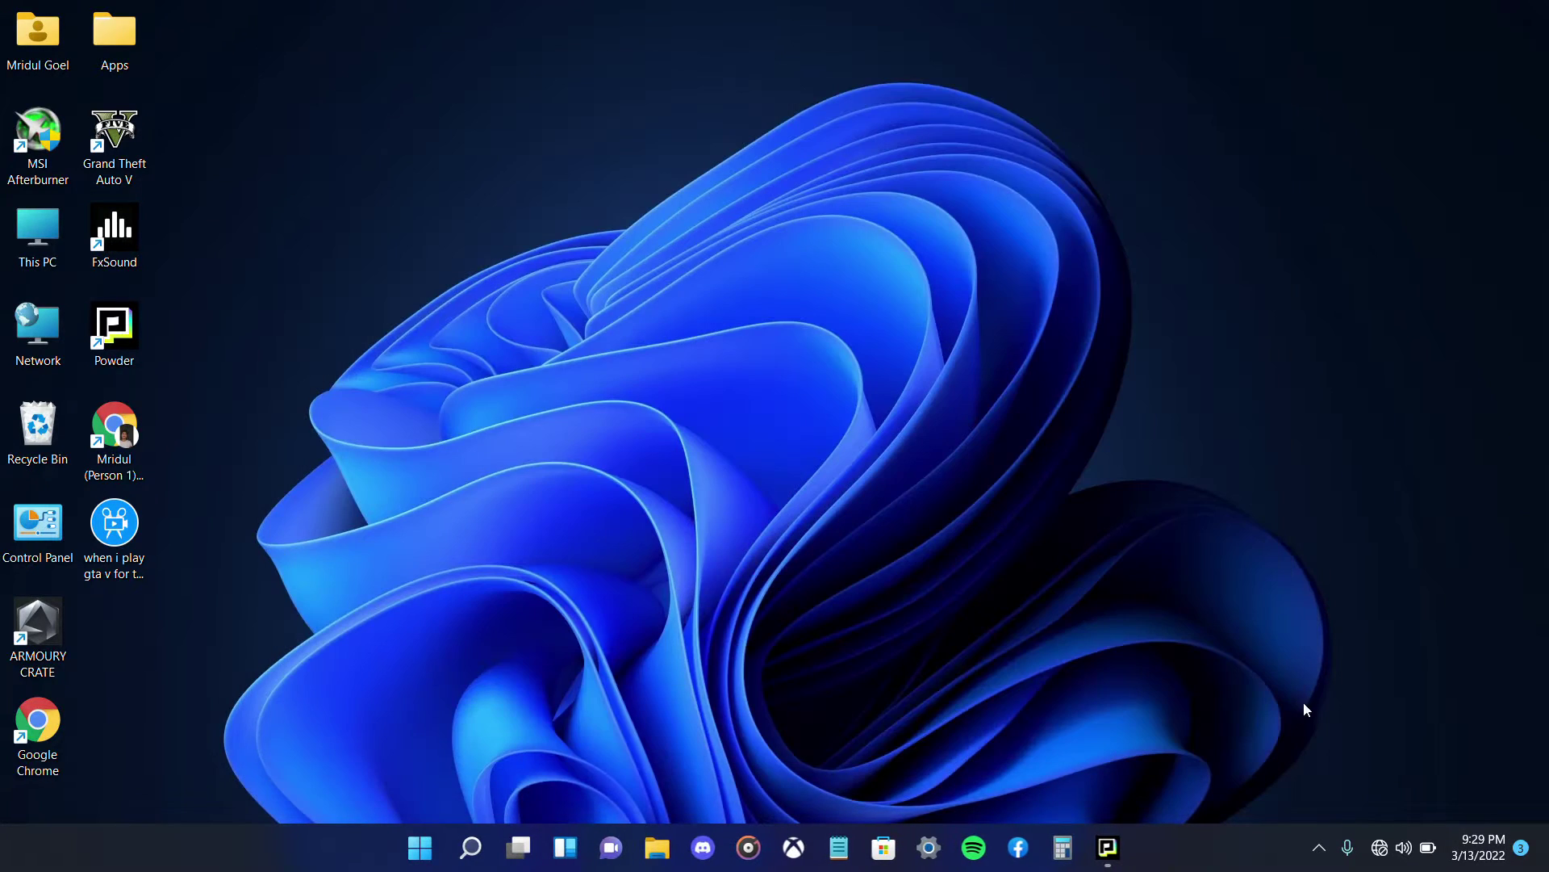
- Open Windows Security from the hidden system tray icons and go to Virus & threat protection
left_click(1320, 848)
right_click(1277, 753)
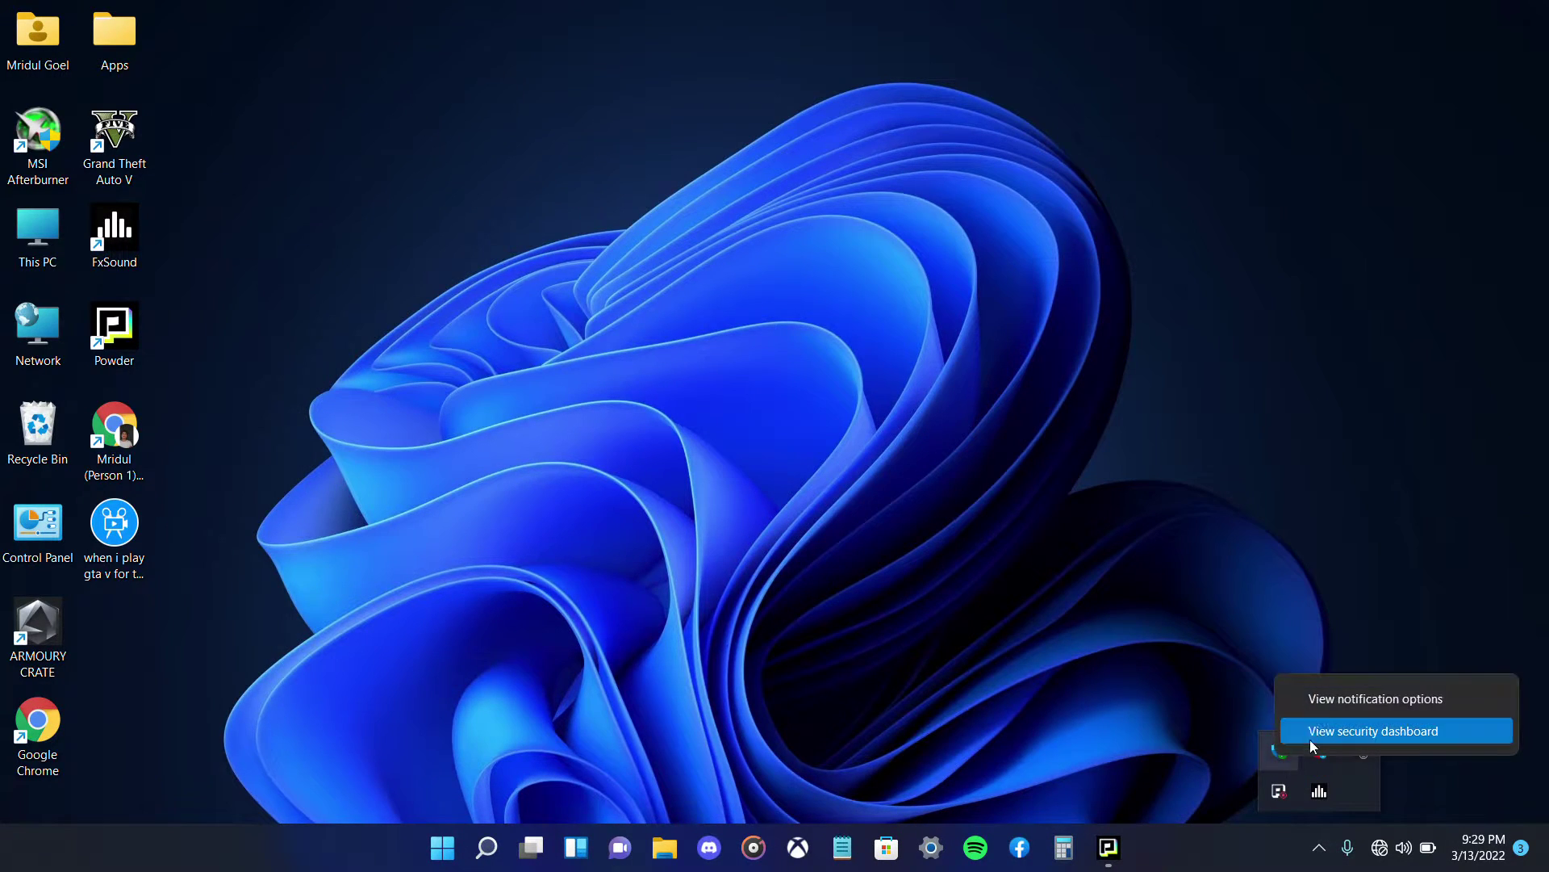
left_click(1281, 759)
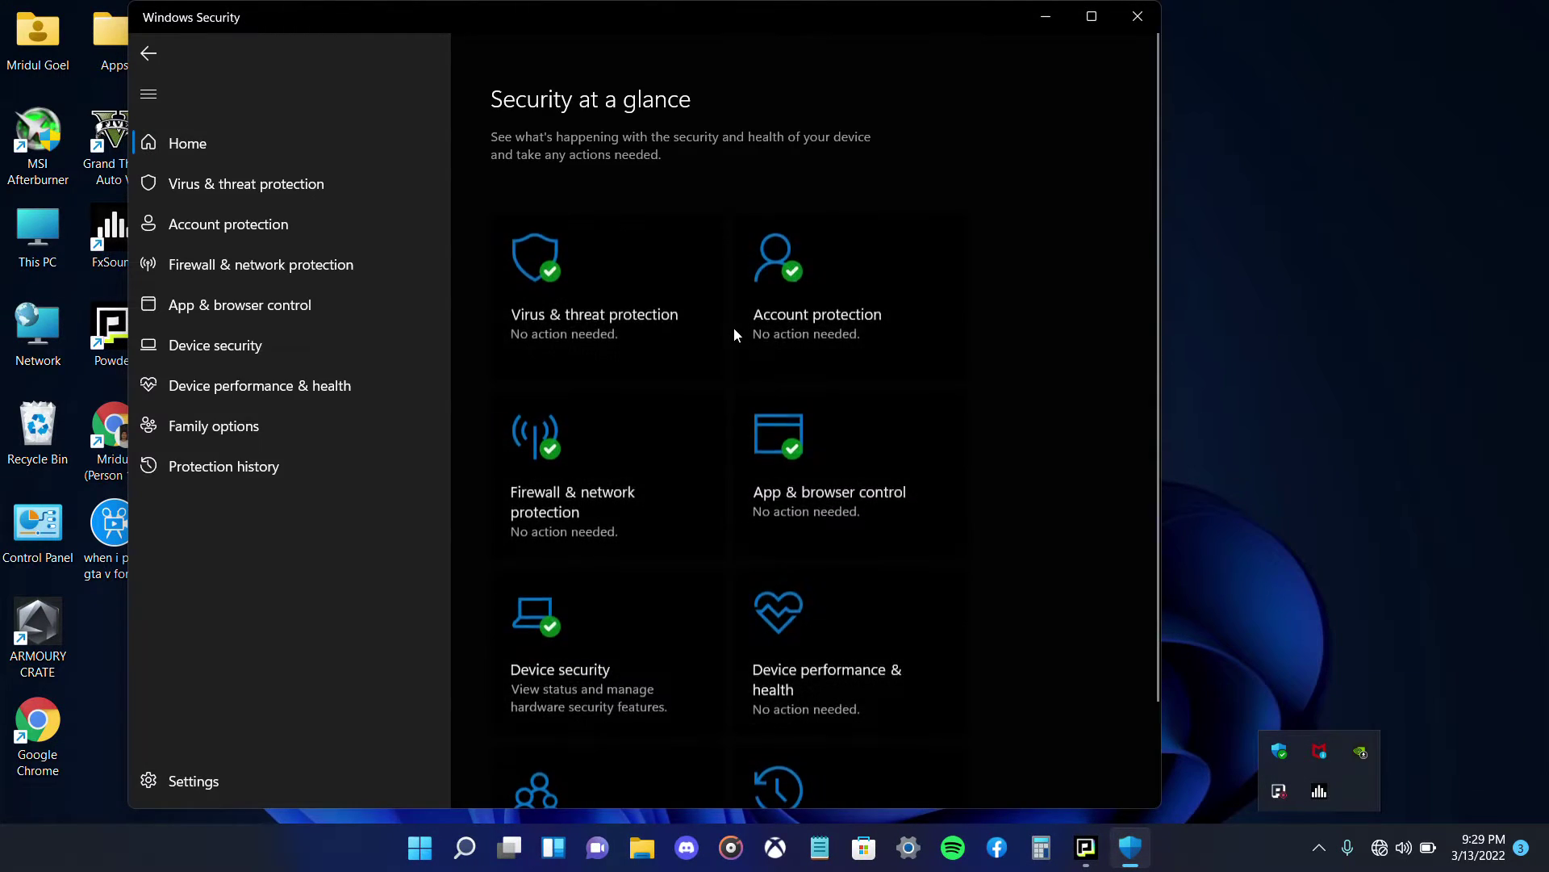
left_click(594, 297)
- Start a quick scan for current threats and cancel it
scroll(605, 484, "down", 5)
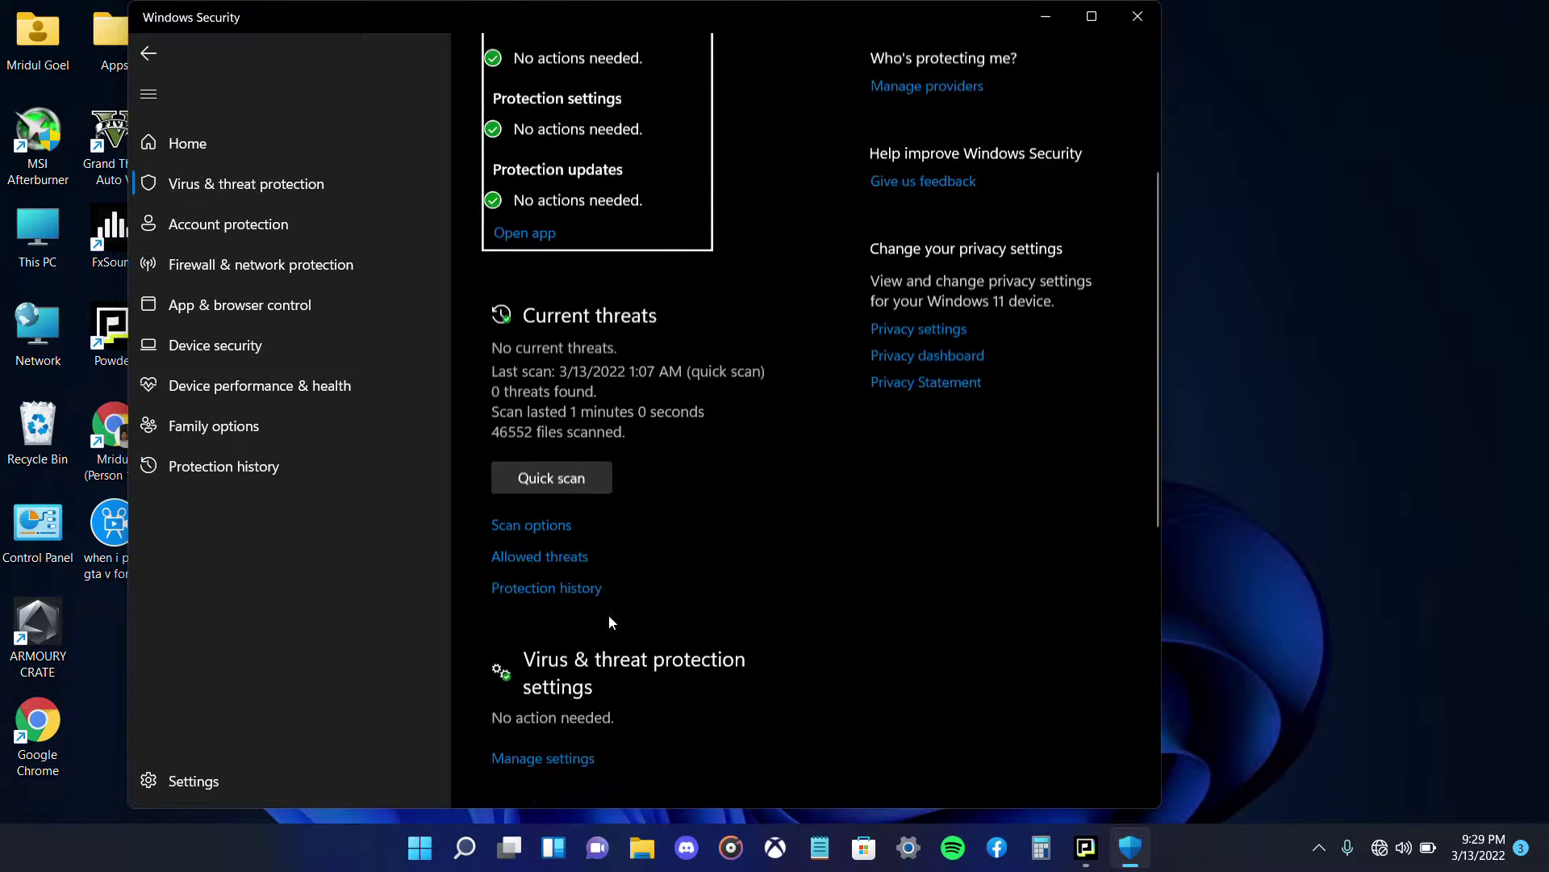
left_click(560, 288)
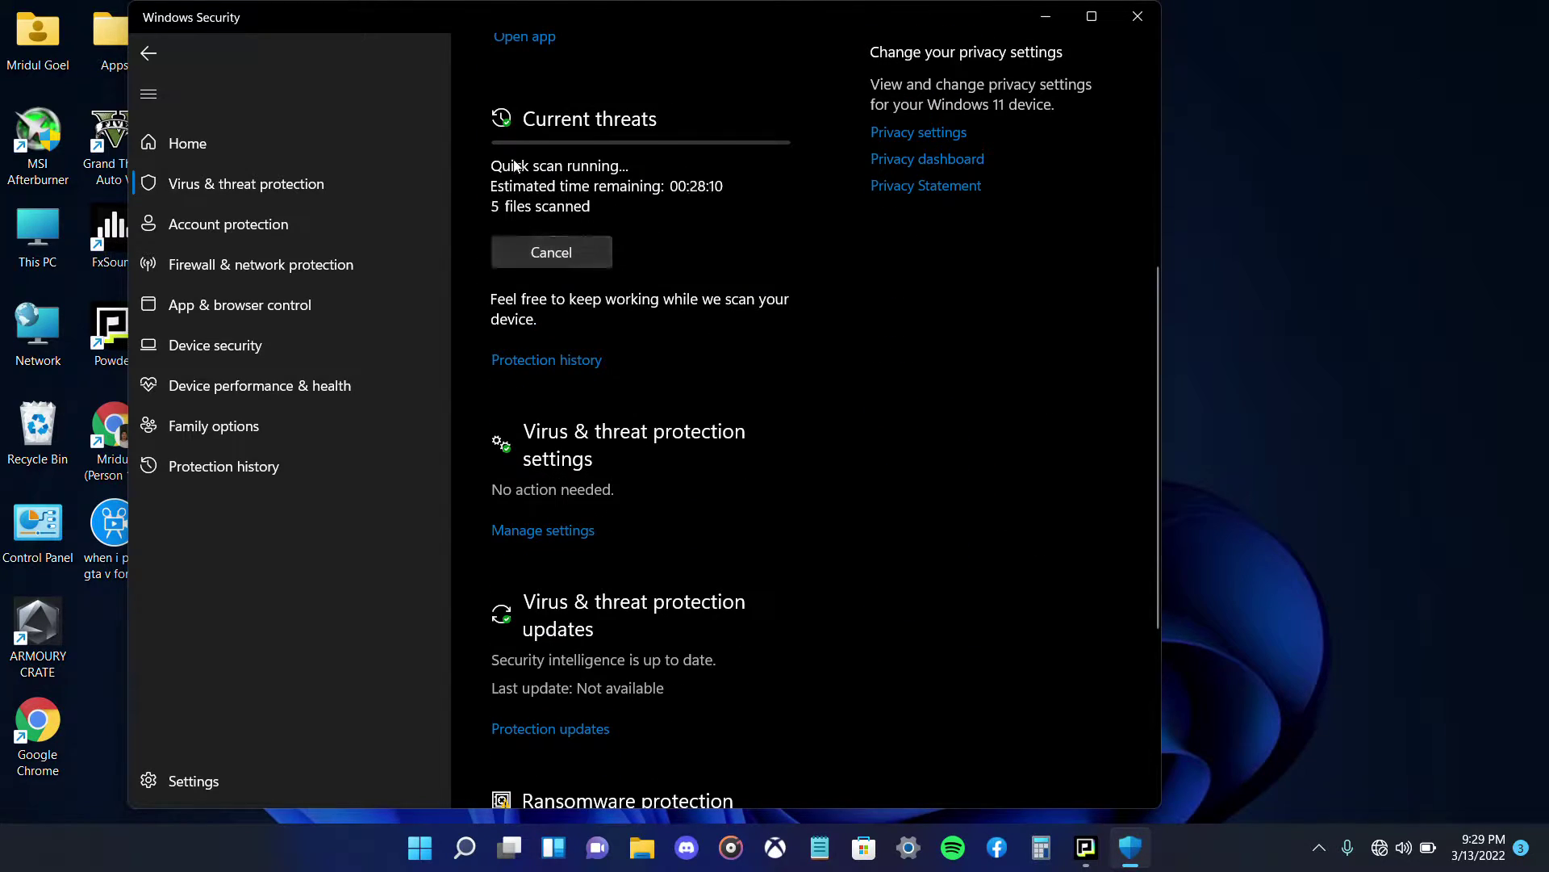
left_click(565, 251)
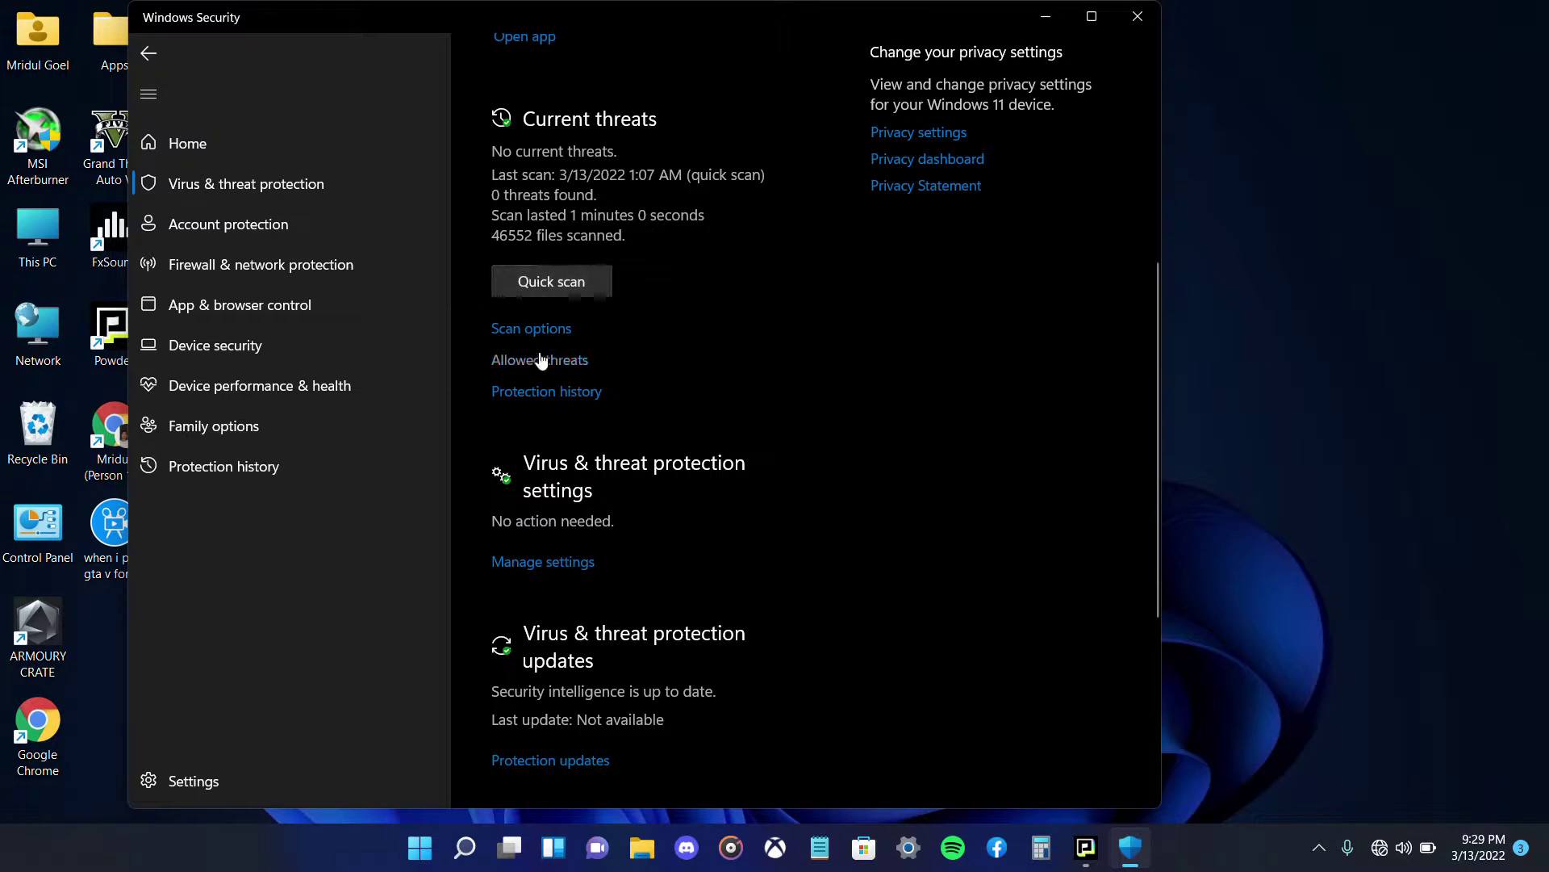
- Open the scan options for virus and threat protection and review the available scan types
left_click(513, 328)
scroll(560, 344, "down", 3)
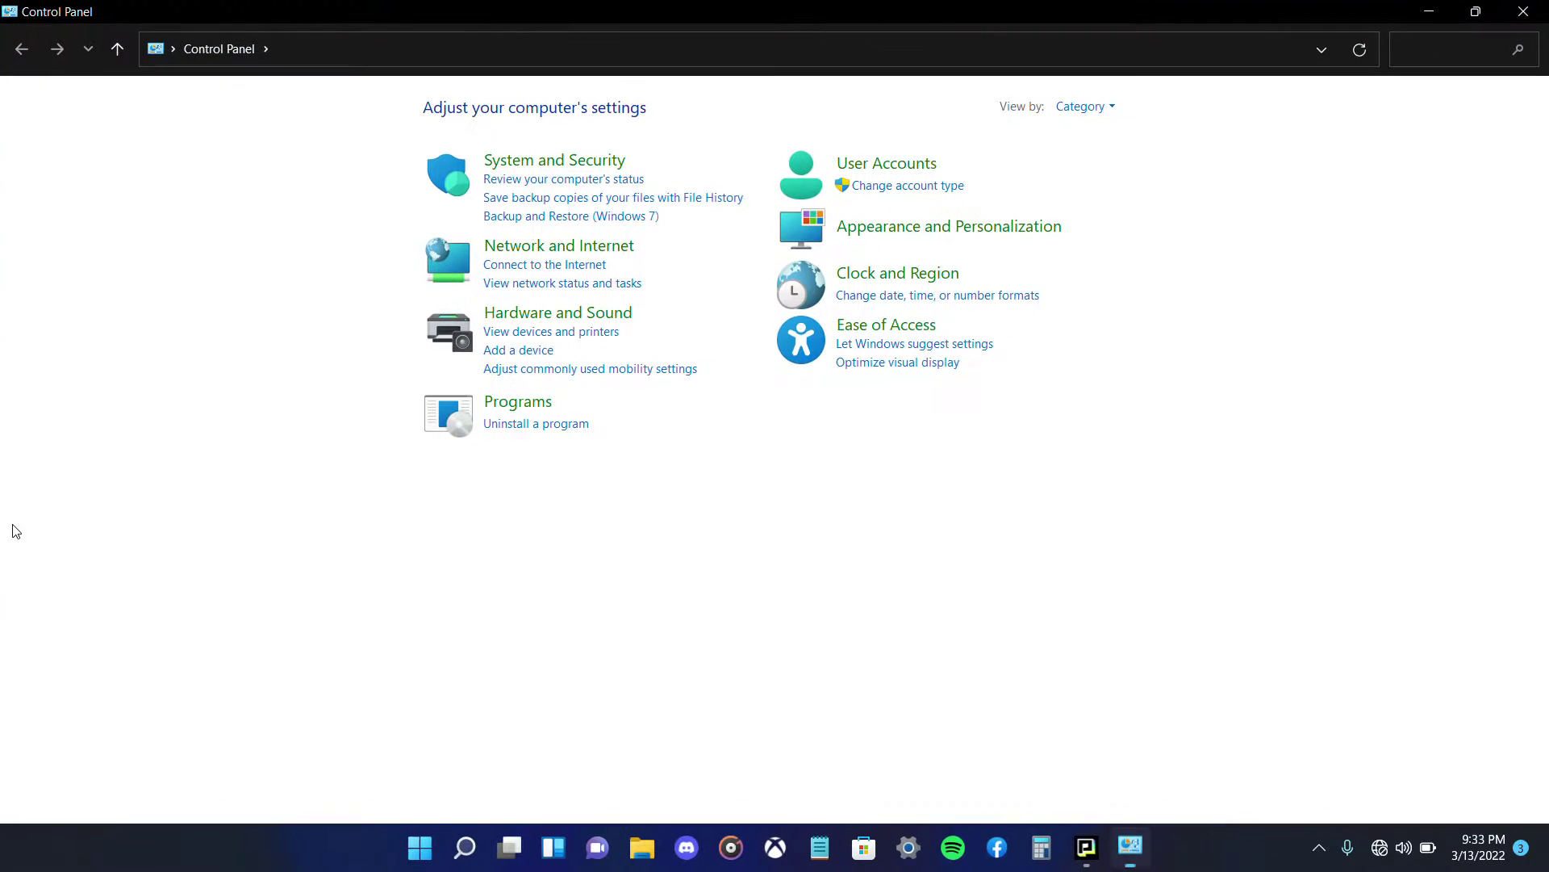
- From Control Panel's System and Security page, open the advanced system properties and their Performance settings
left_click(520, 167)
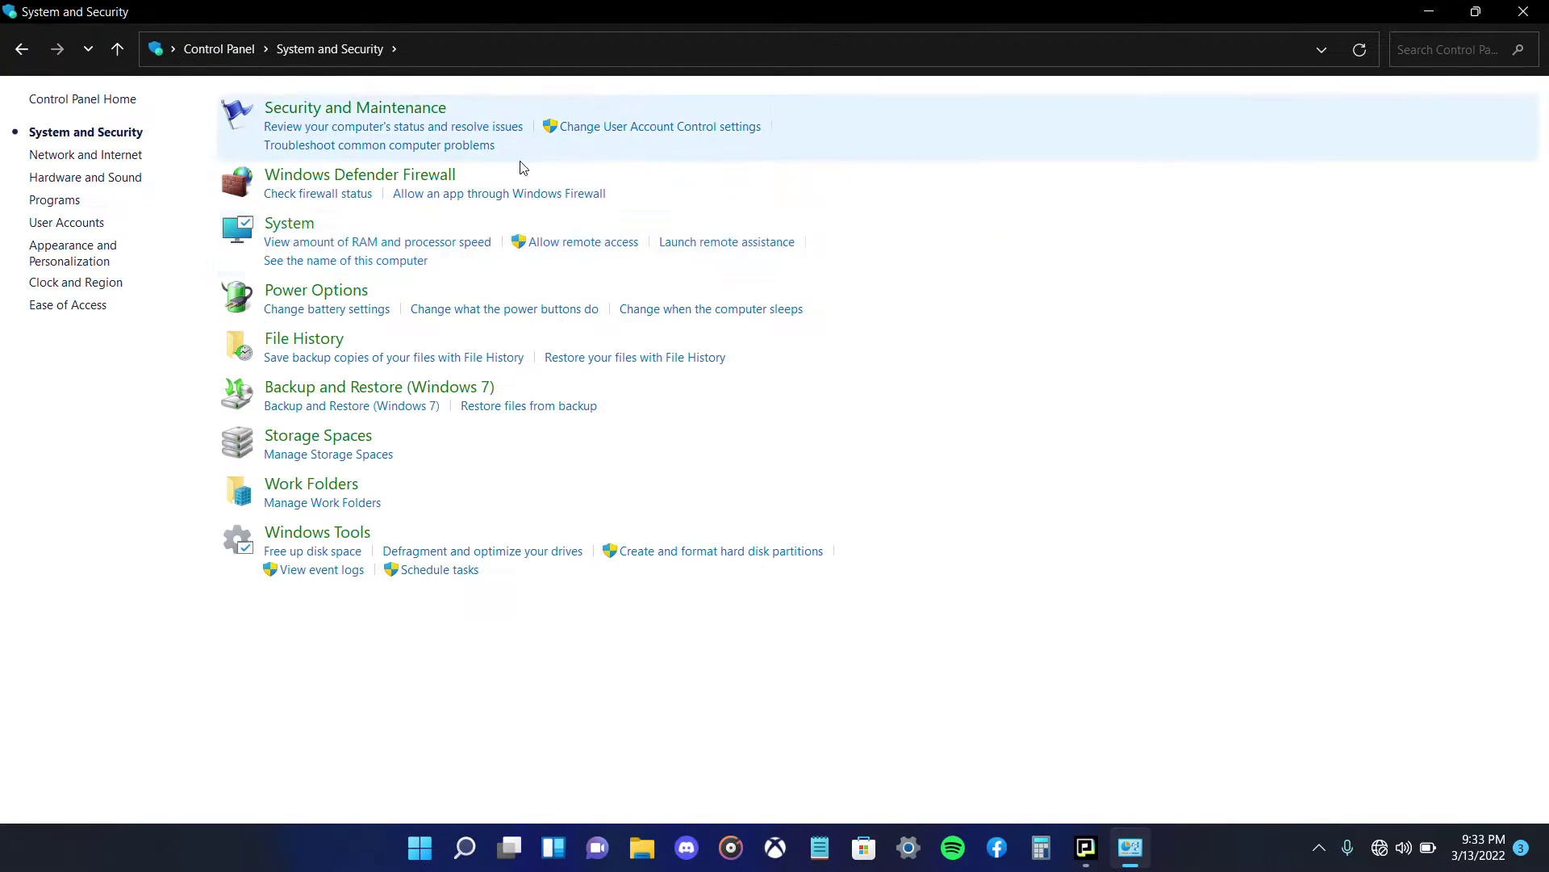
left_click(591, 247)
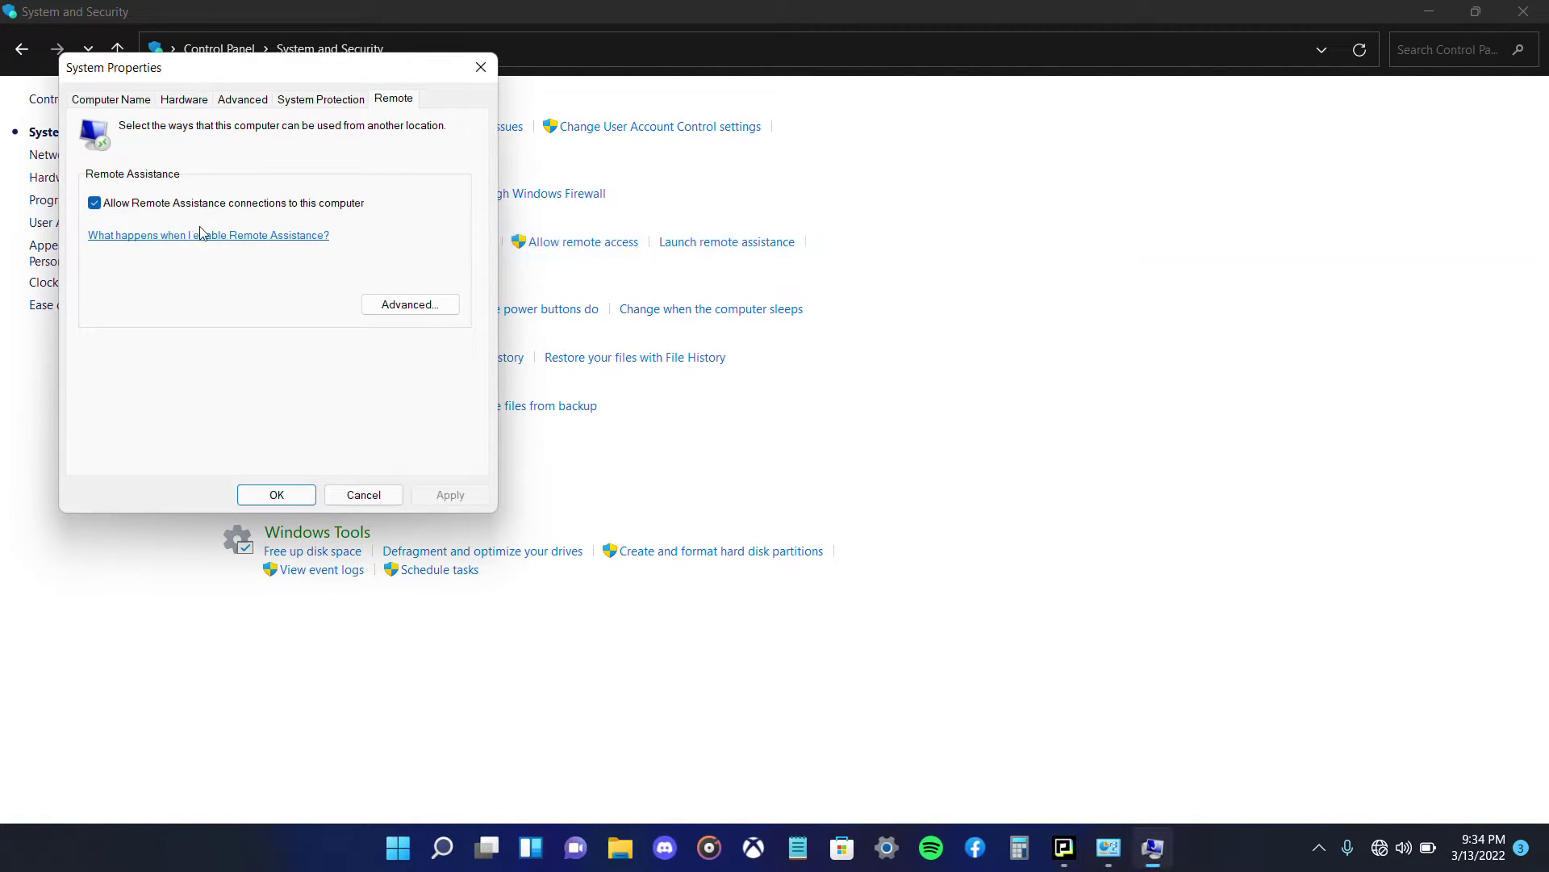
left_click(236, 101)
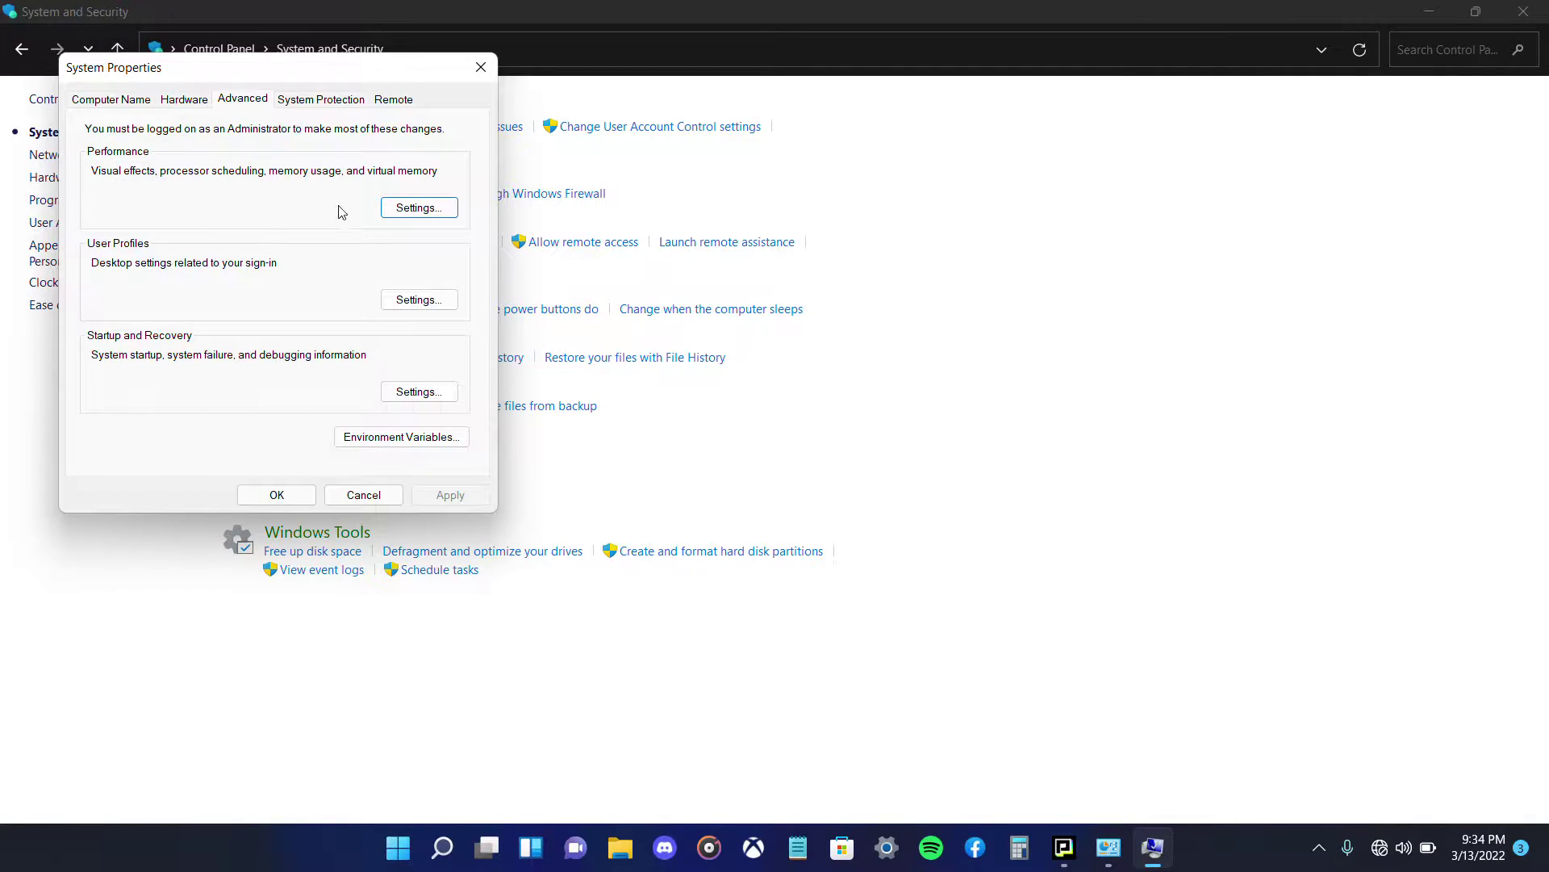
left_click(397, 212)
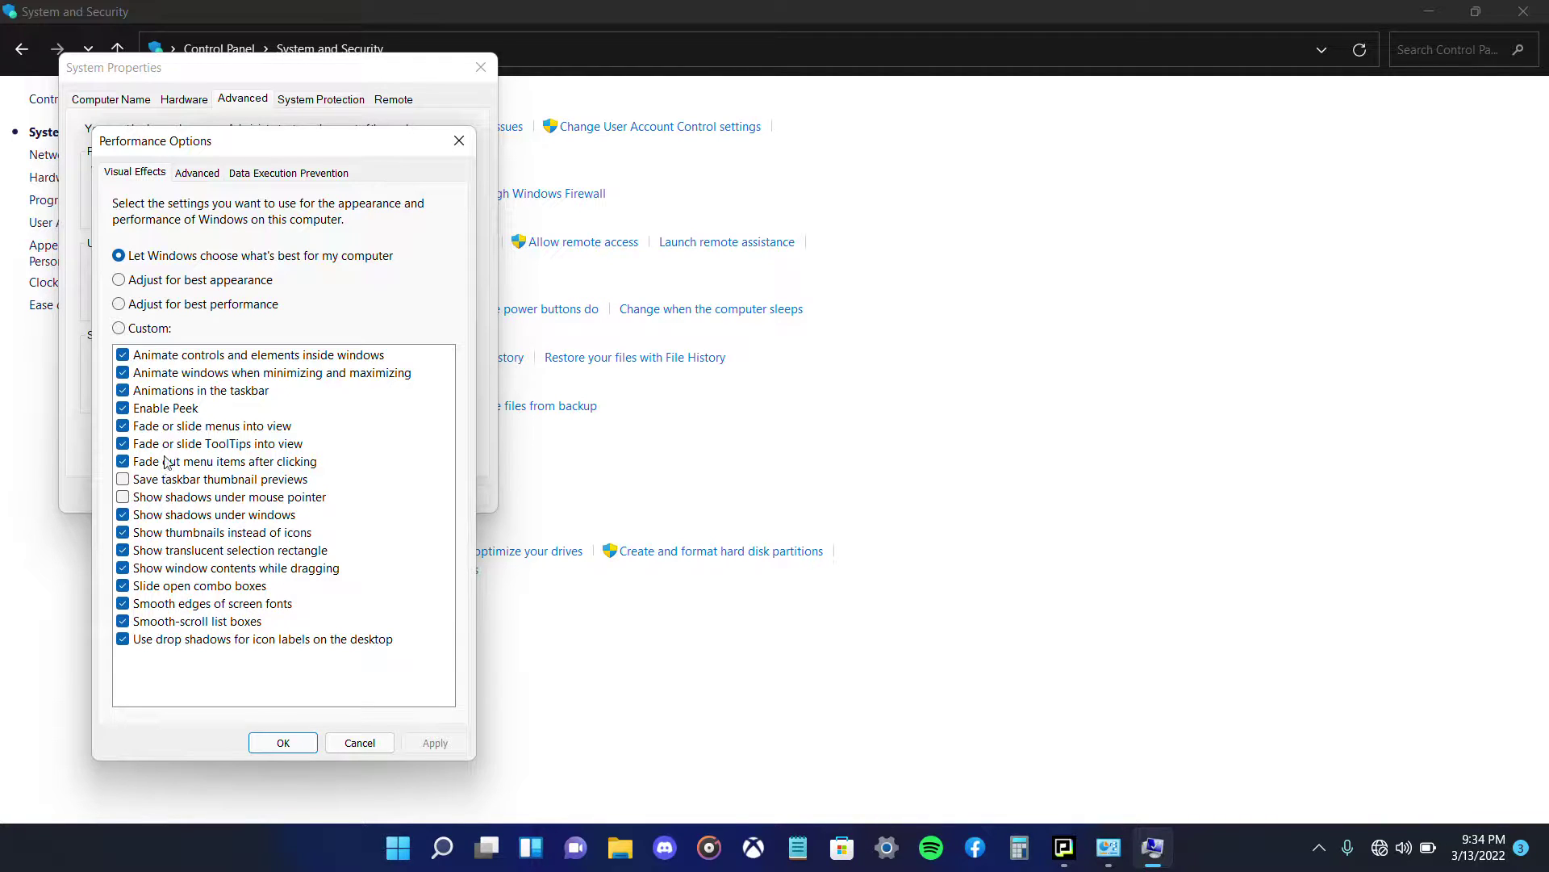
- Try the best performance and best appearance presets, reselect letting Windows choose, and dismiss both system dialogs
left_click(119, 304)
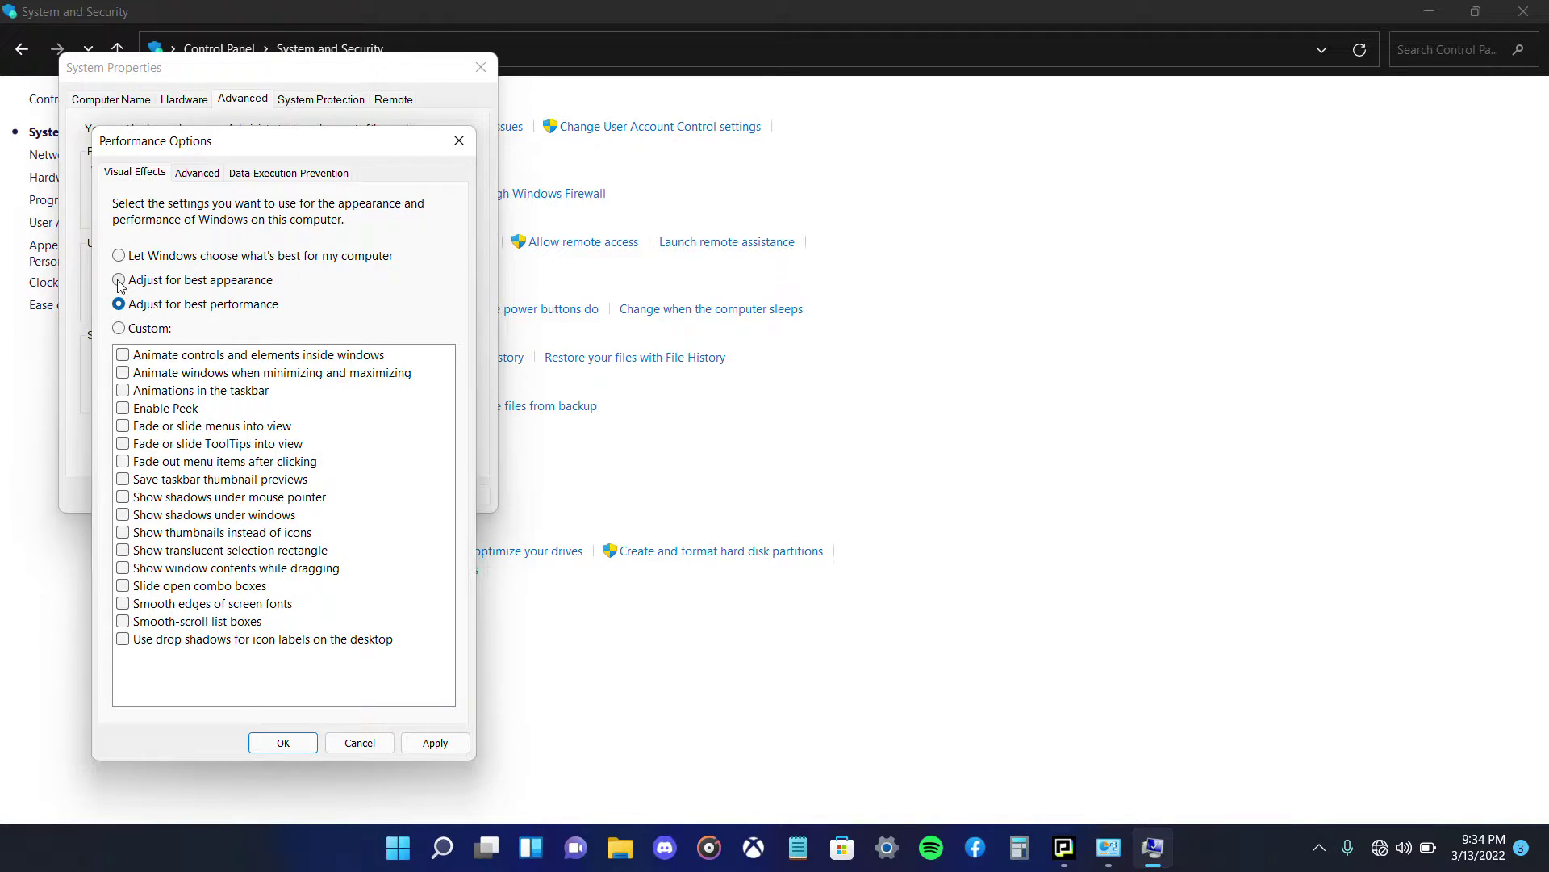
left_click(119, 280)
left_click(119, 256)
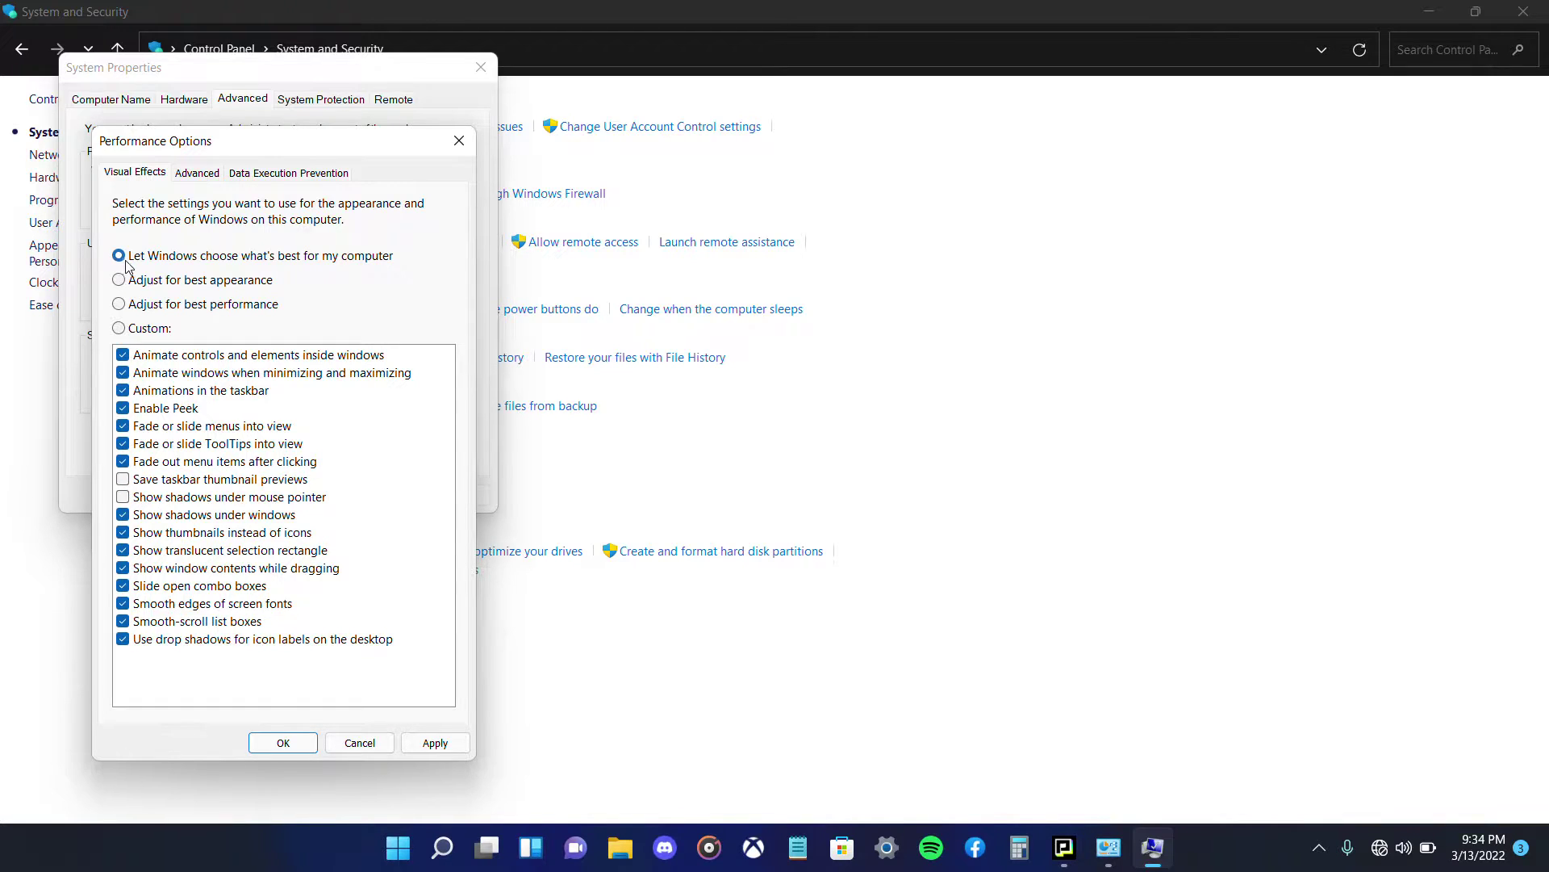
key("Escape")
key("Escape")
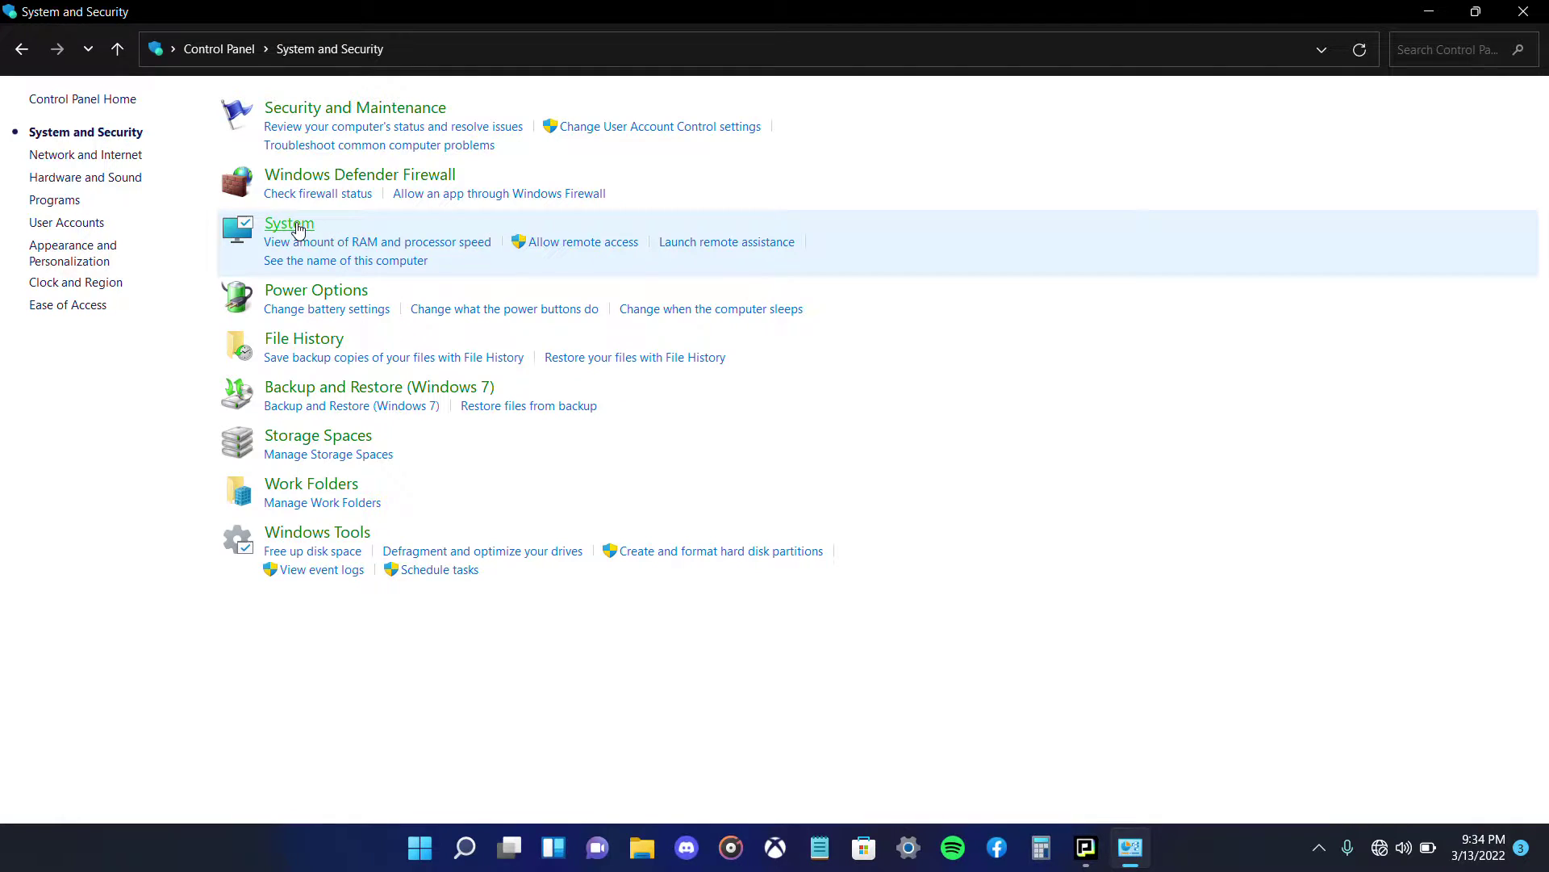
- Open the System settings and go to the Visual effects page under Accessibility
left_click(296, 226)
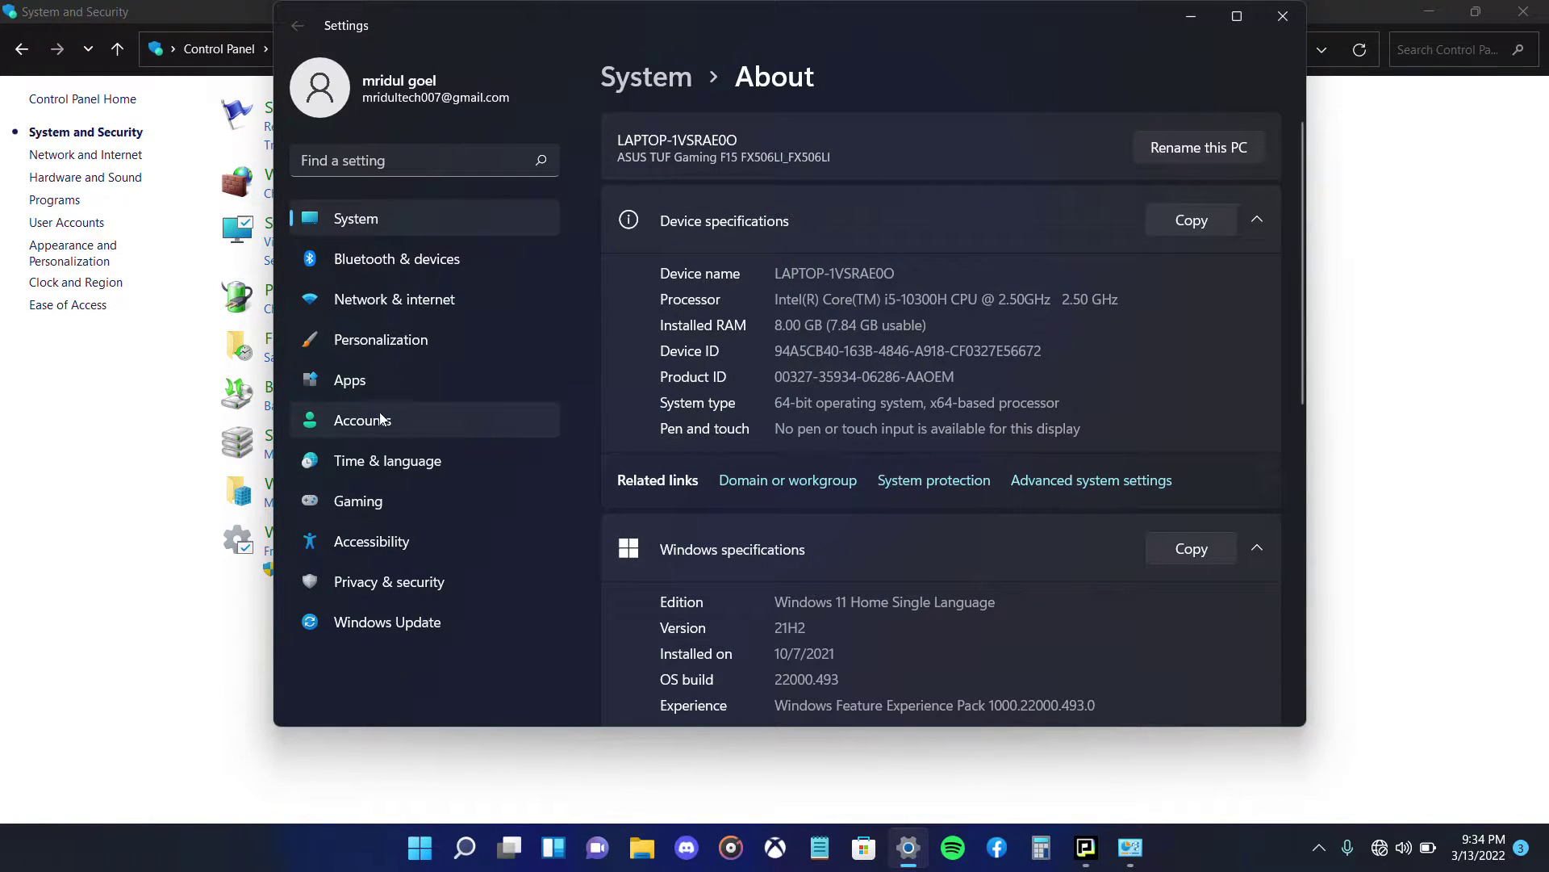
left_click(412, 541)
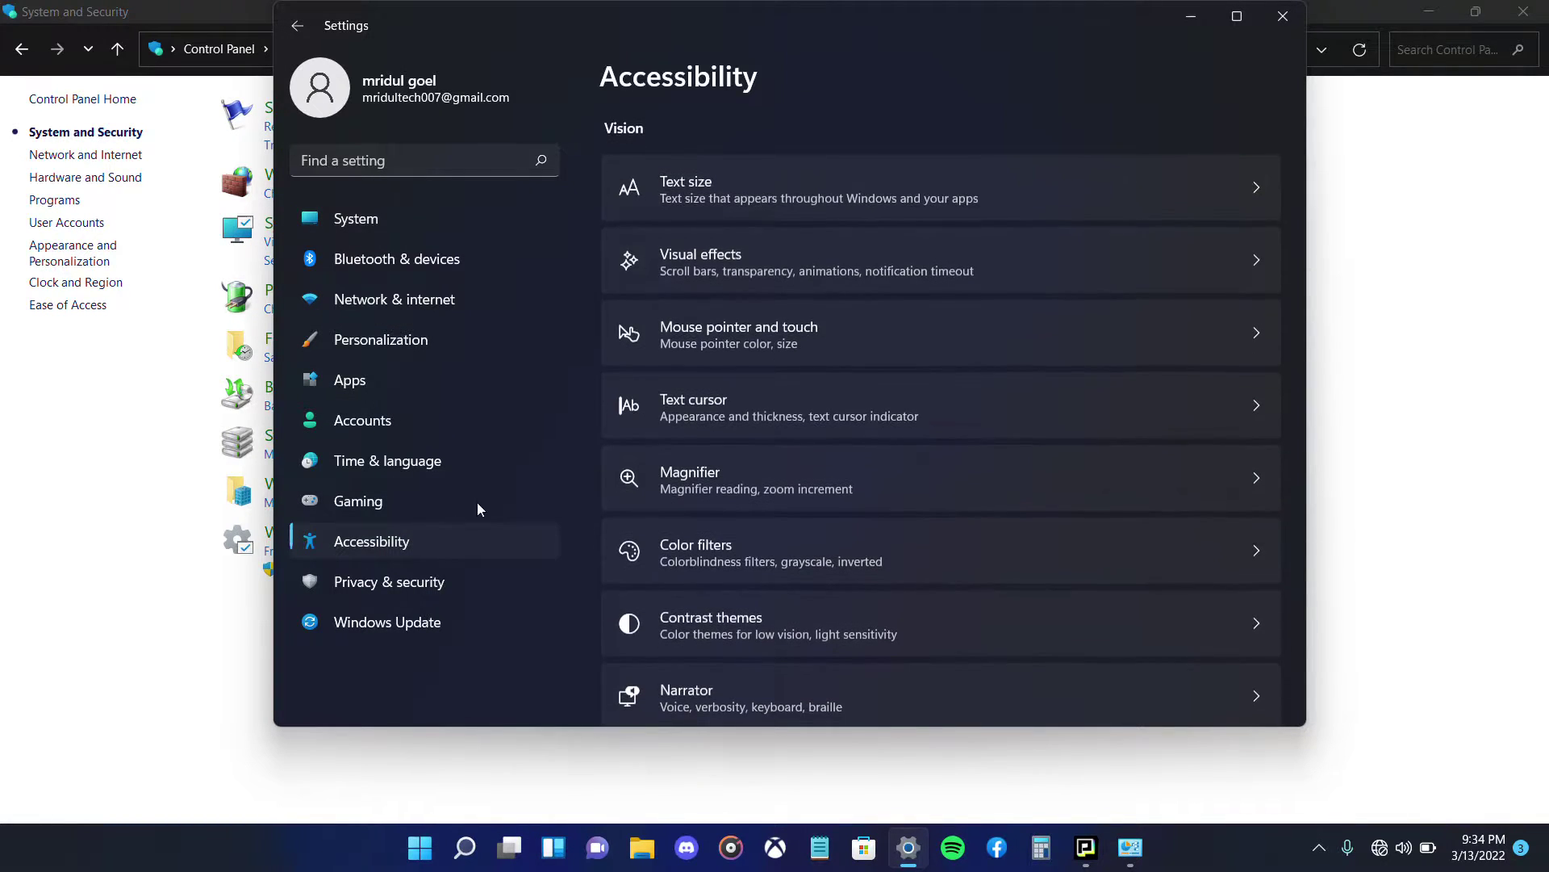
left_click(723, 263)
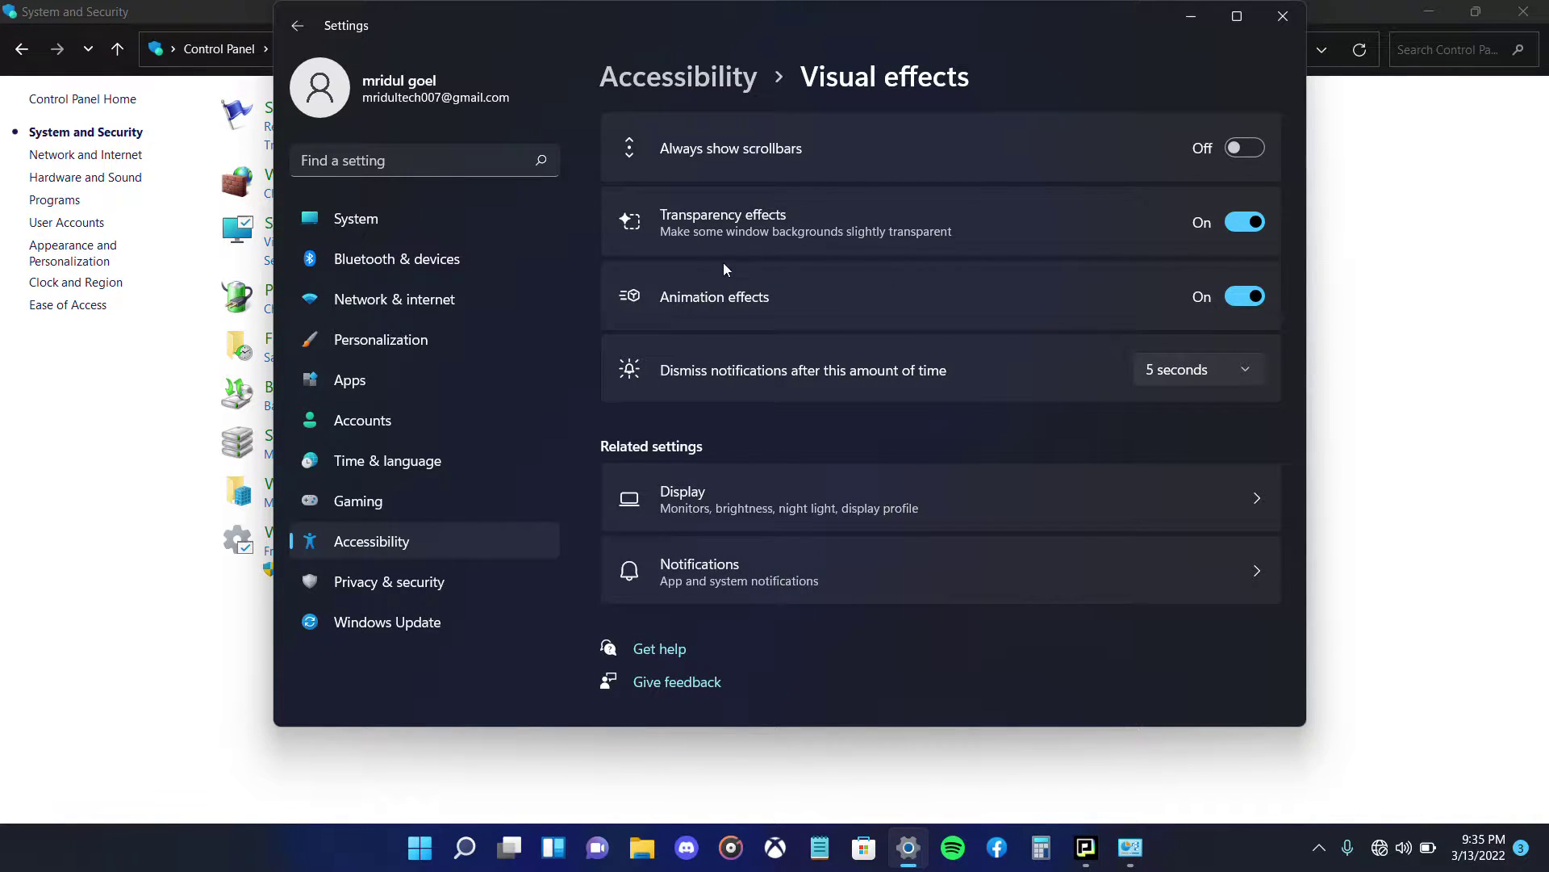
- Turn off Animation effects and test the change by minimizing both open windows and restoring Settings
left_click(1254, 300)
left_click(1193, 19)
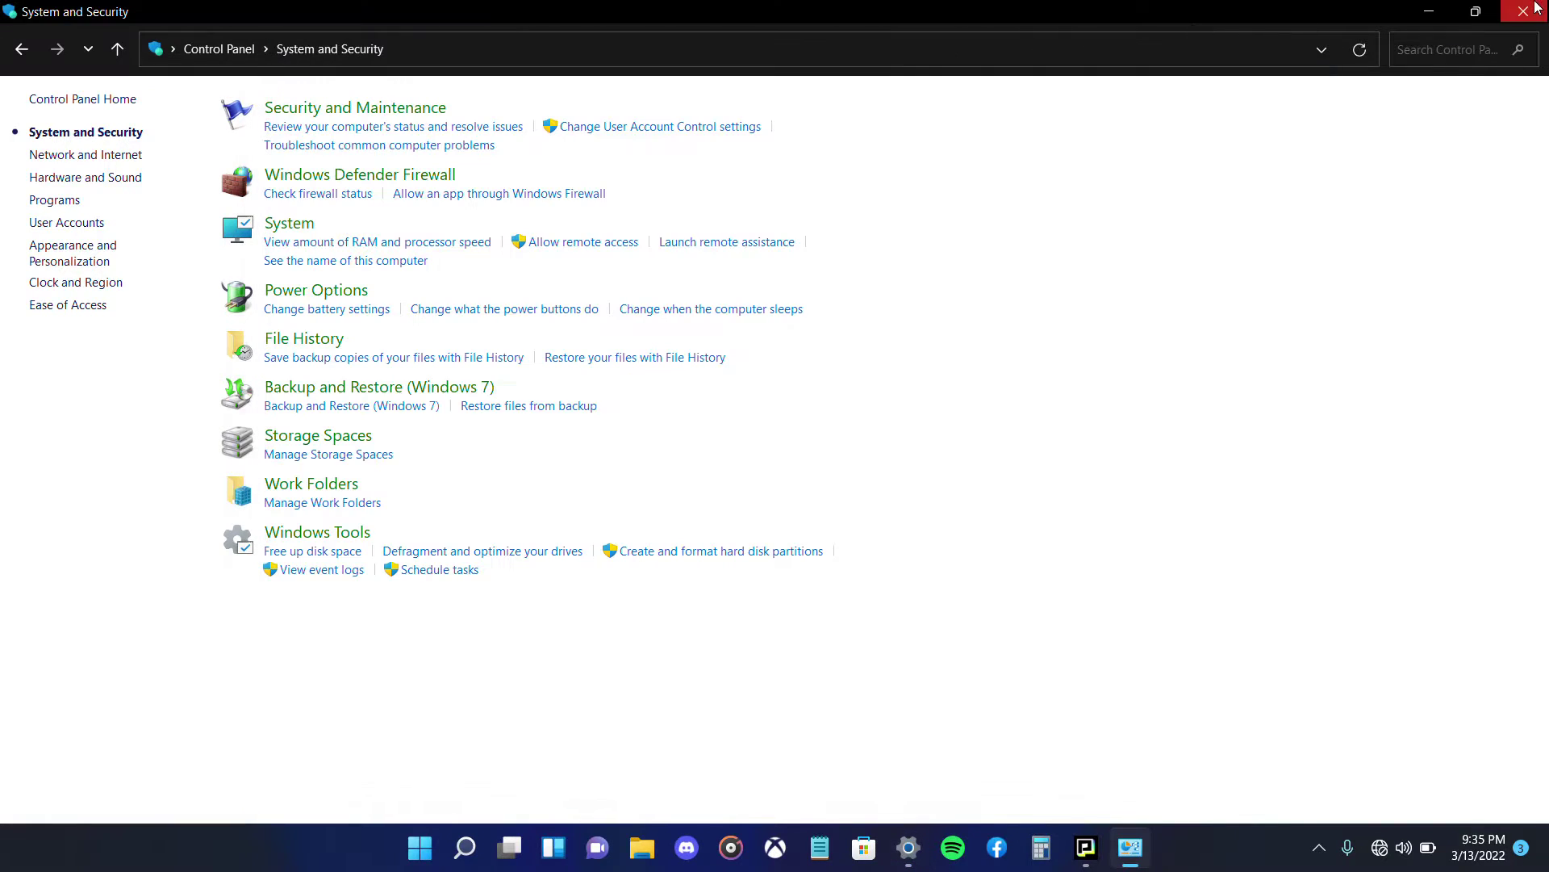
left_click(1433, 10)
left_click(907, 846)
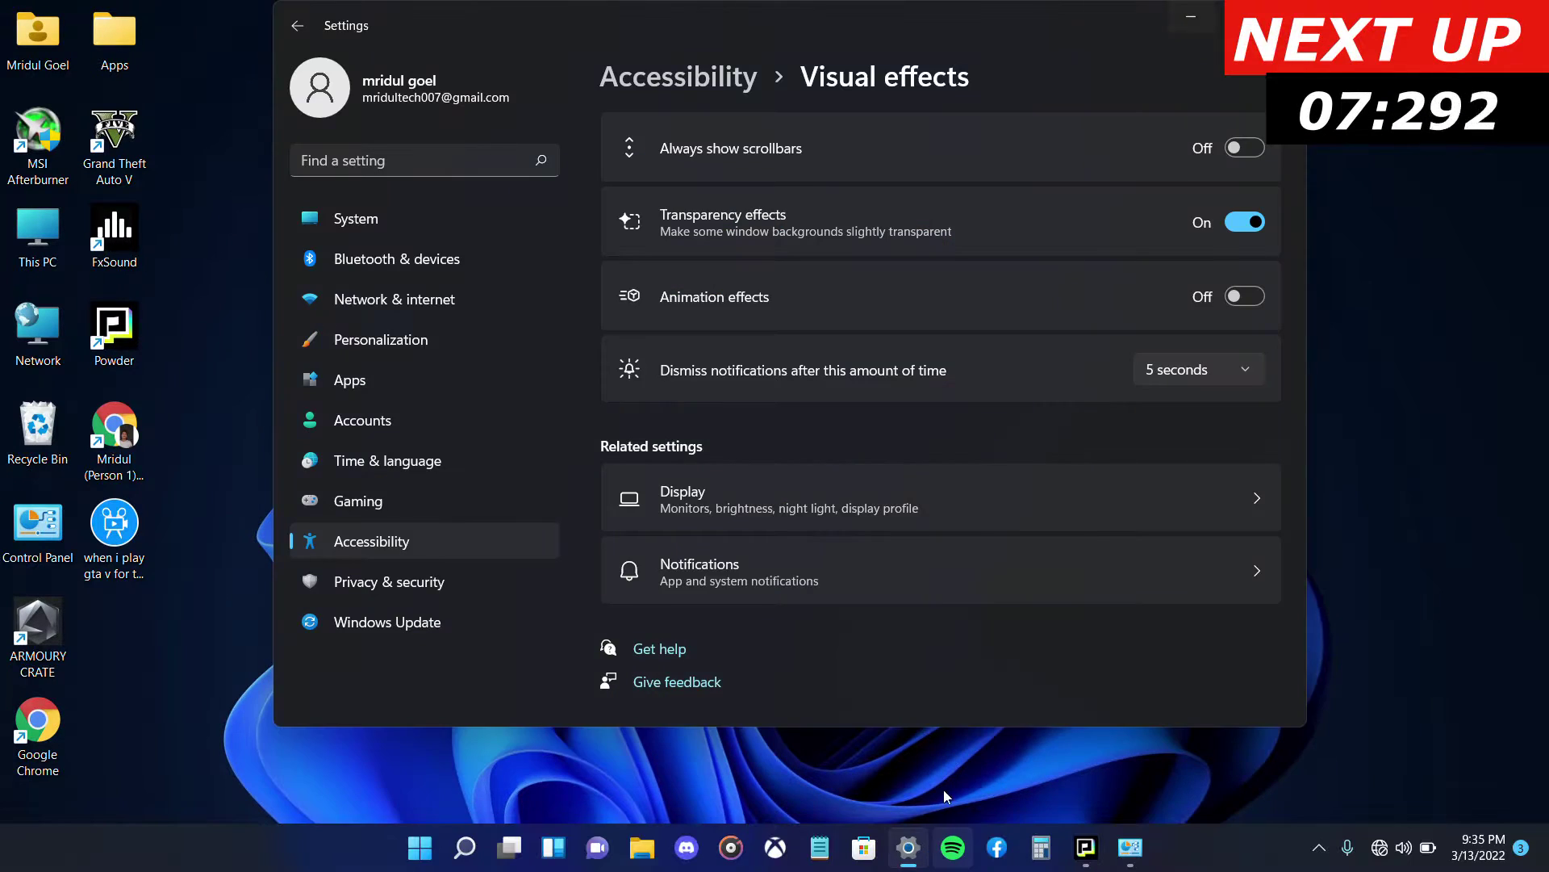
- Turn Animation effects back on and minimize the Settings window
left_click(1246, 296)
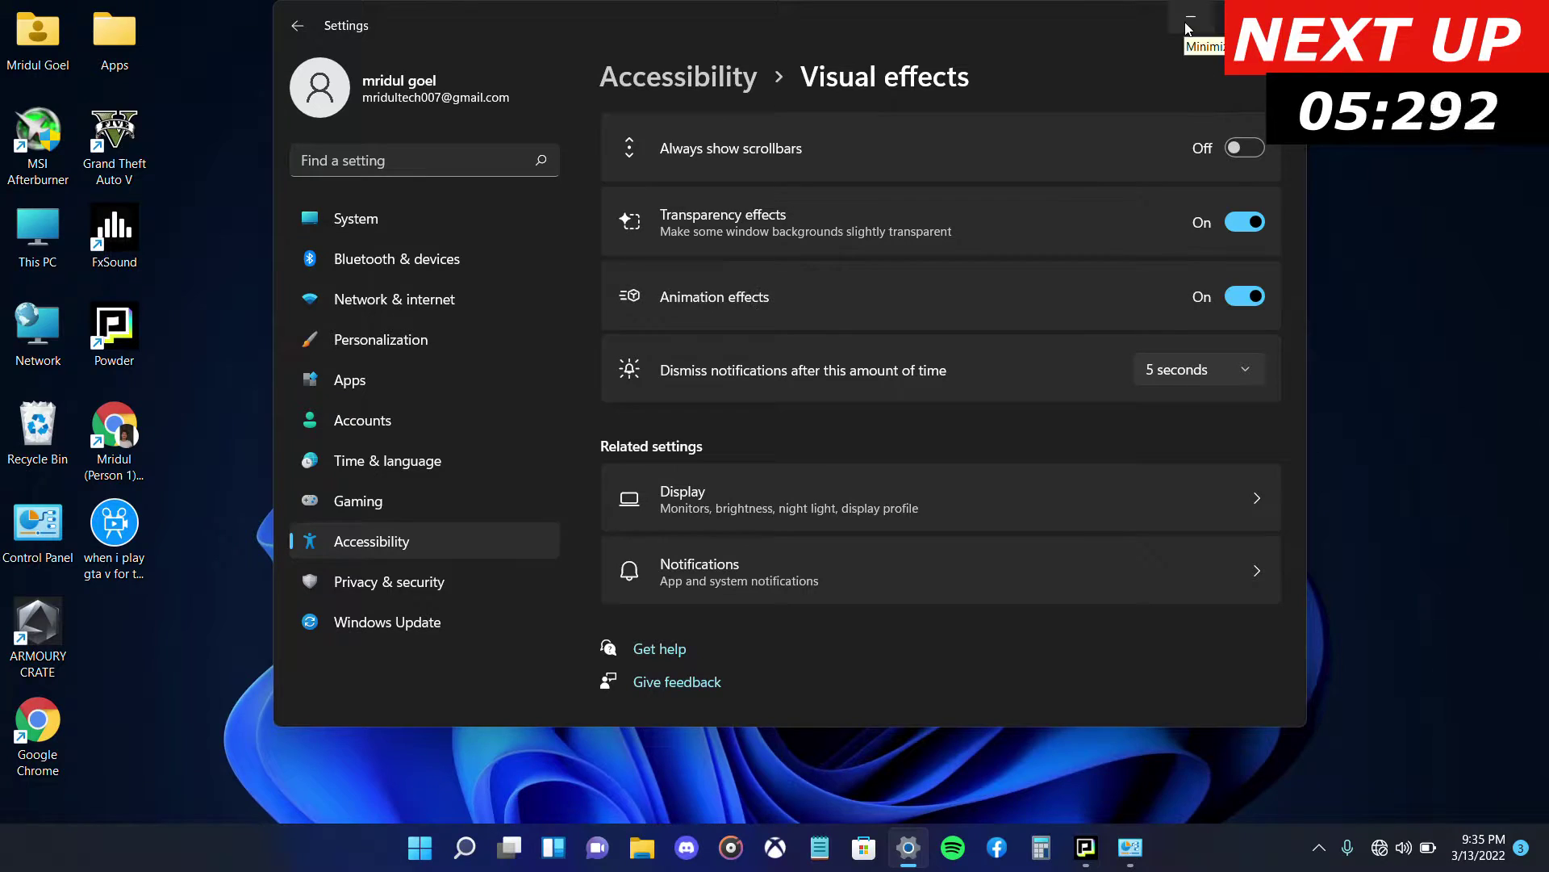
left_click(1189, 27)
mouse_move(1101, 861)
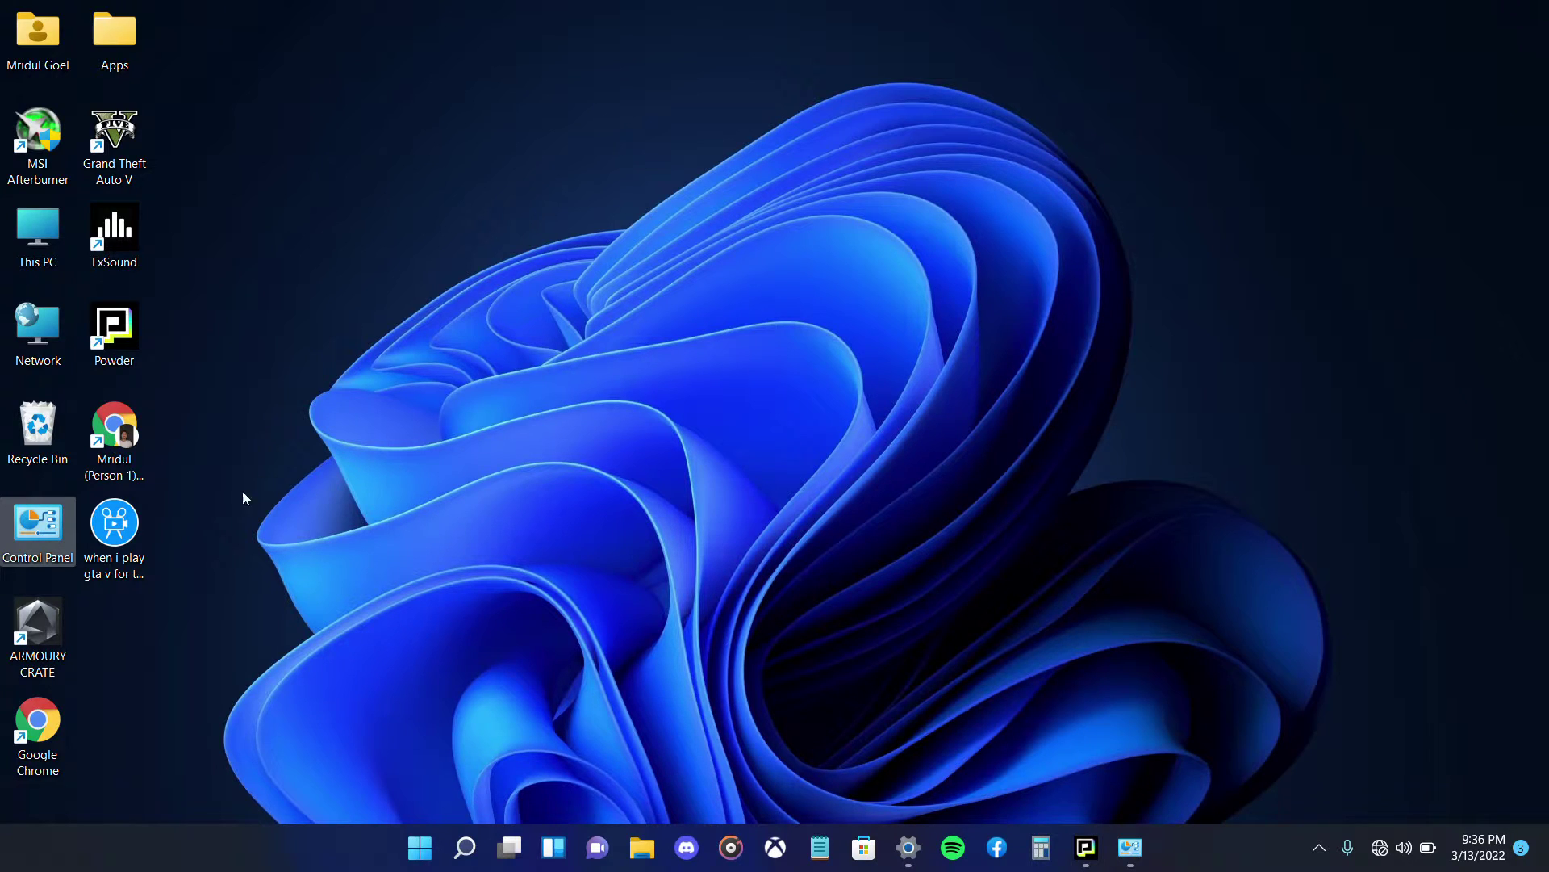
- Restore Settings, go to the Windows Update page and check for updates
left_click(908, 846)
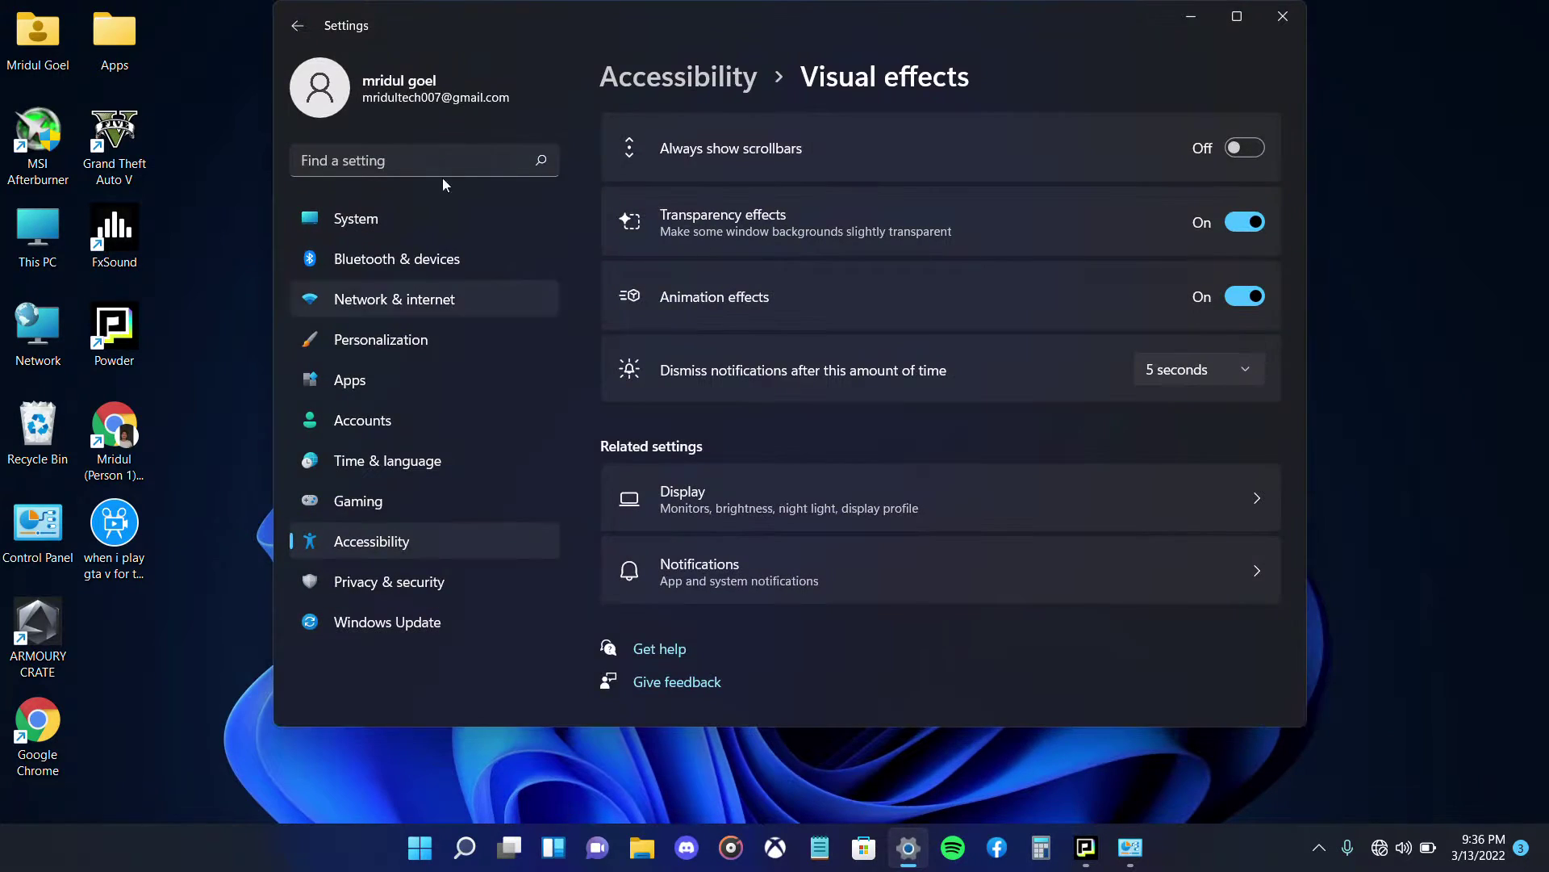
left_click(381, 627)
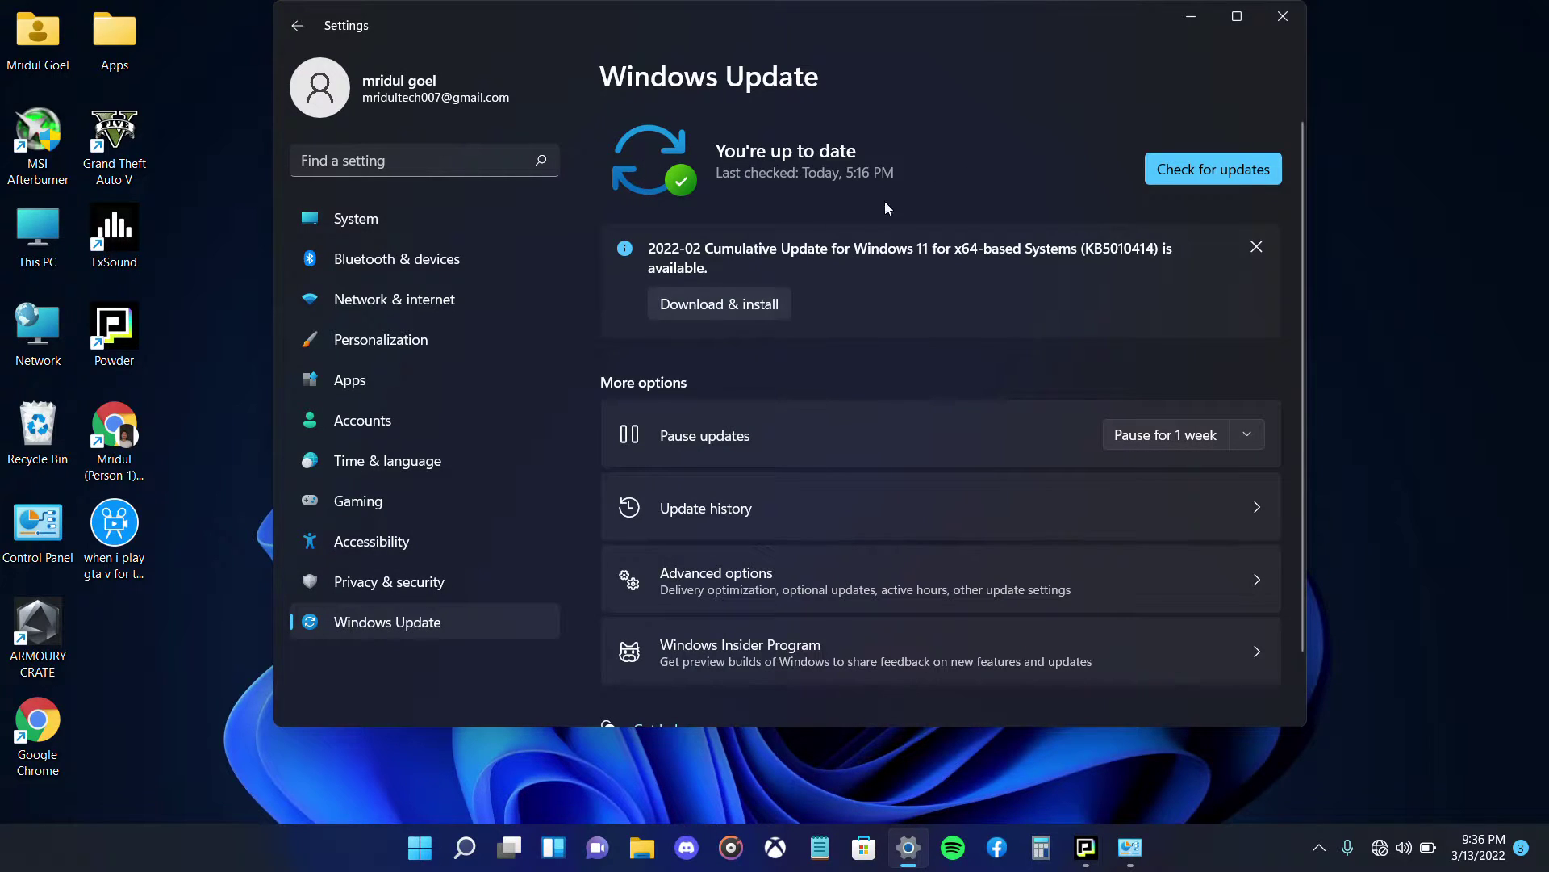
left_click(1217, 166)
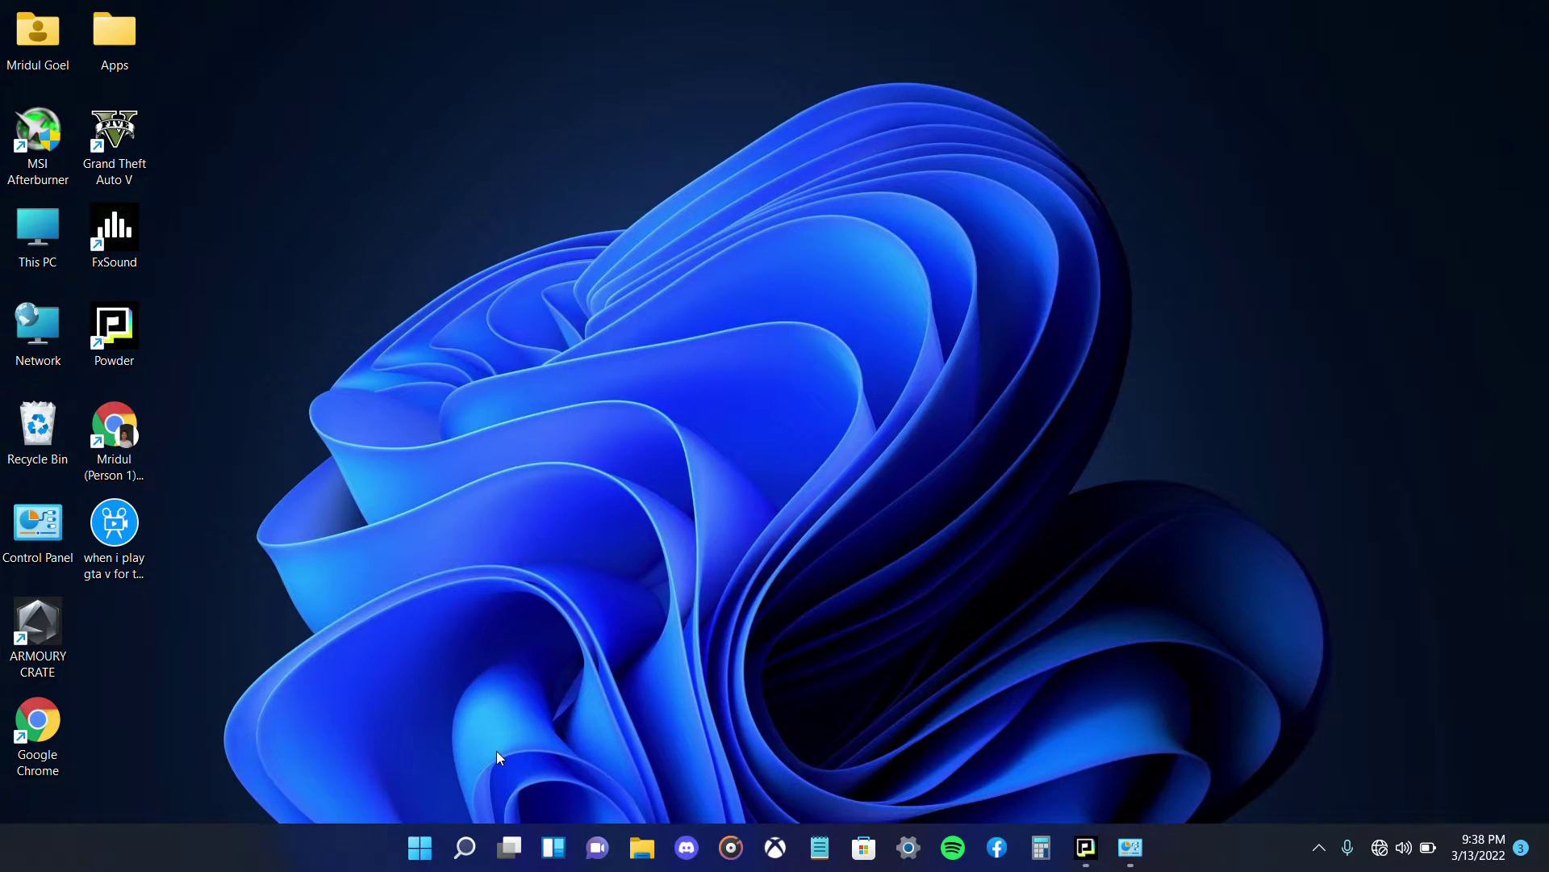
- Open Control Panel and go to Power Options under System and Security
left_click(464, 847)
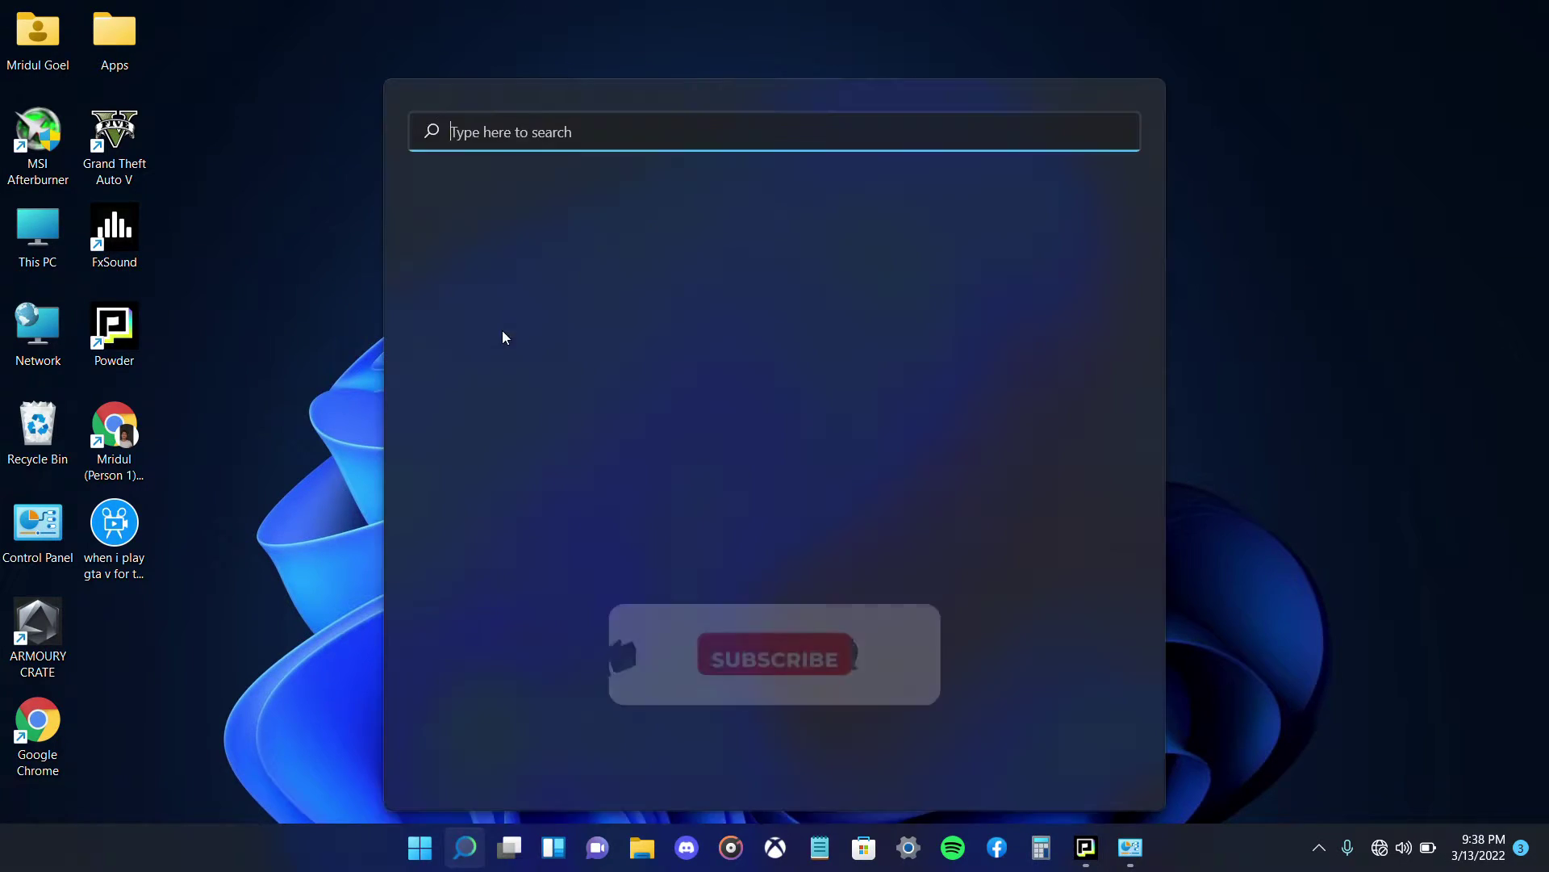
key("Escape")
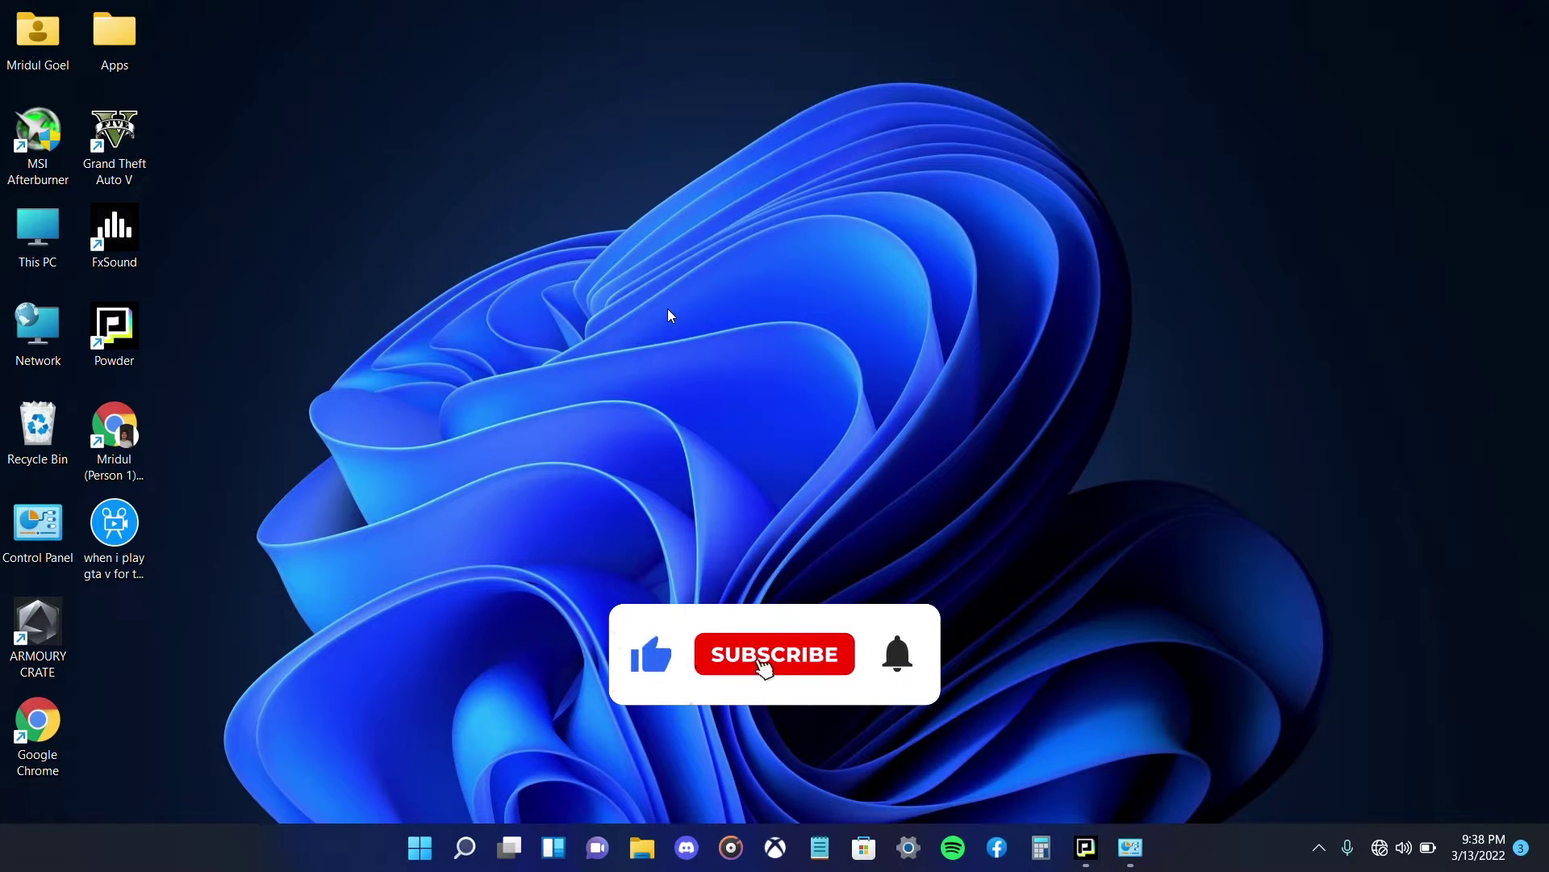
double_click(37, 553)
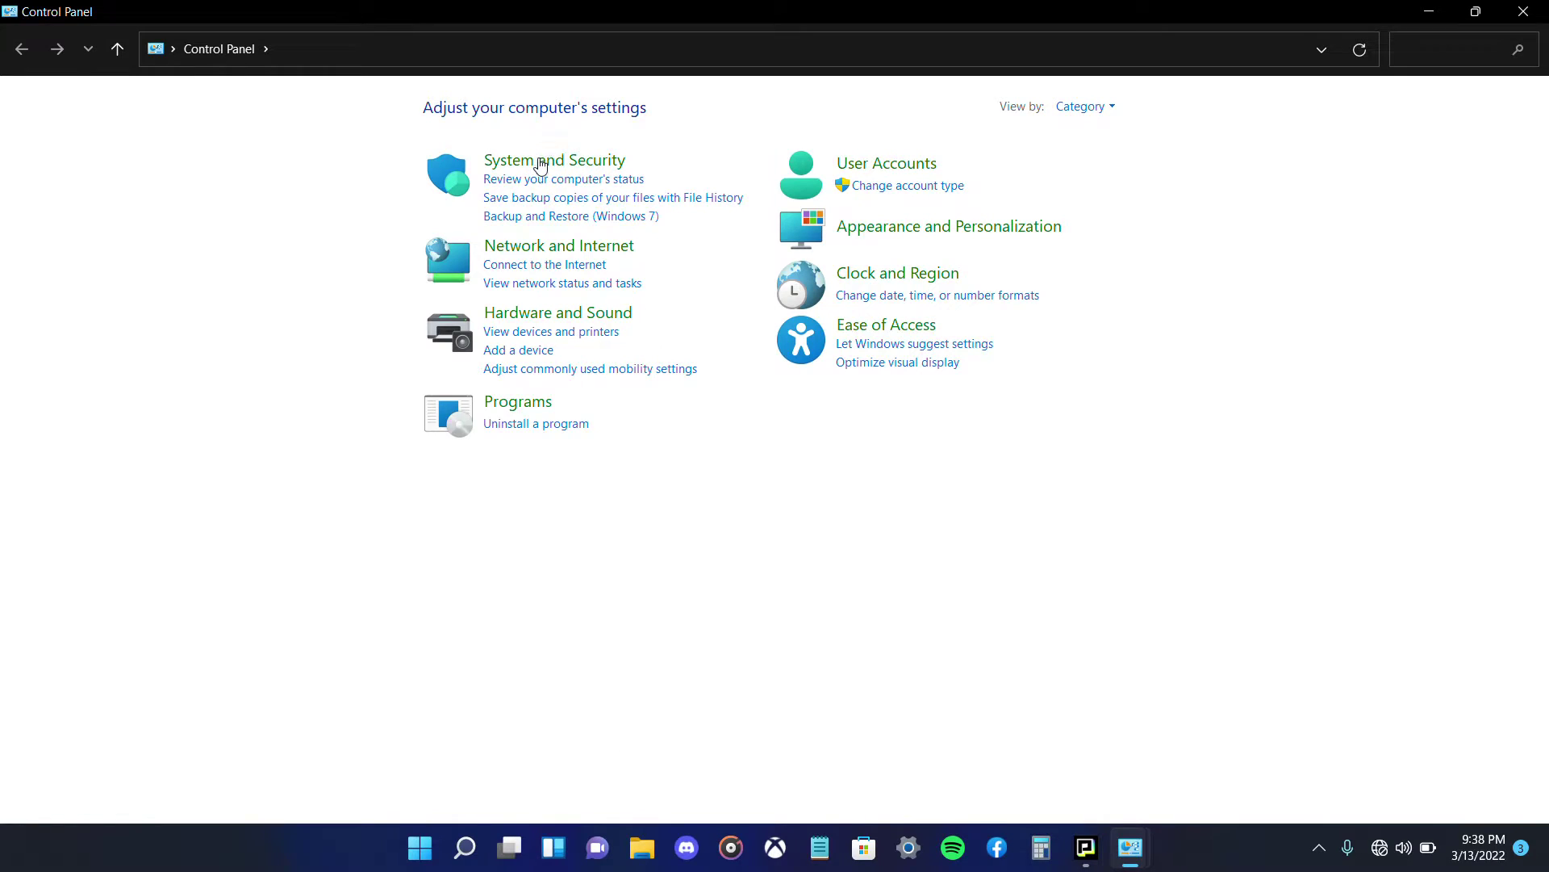
left_click(543, 161)
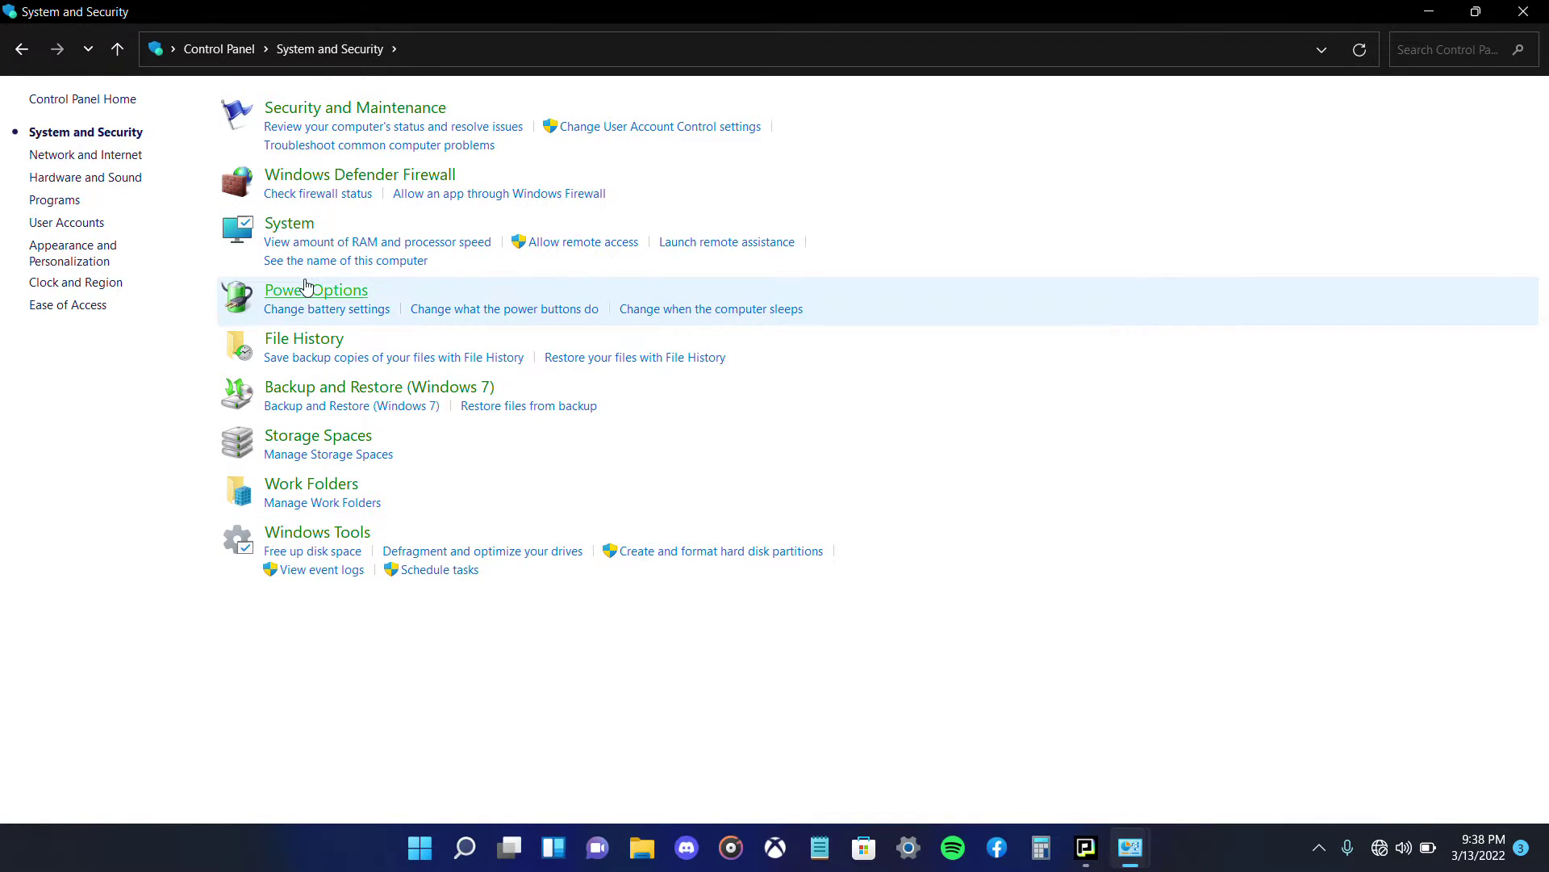
left_click(303, 298)
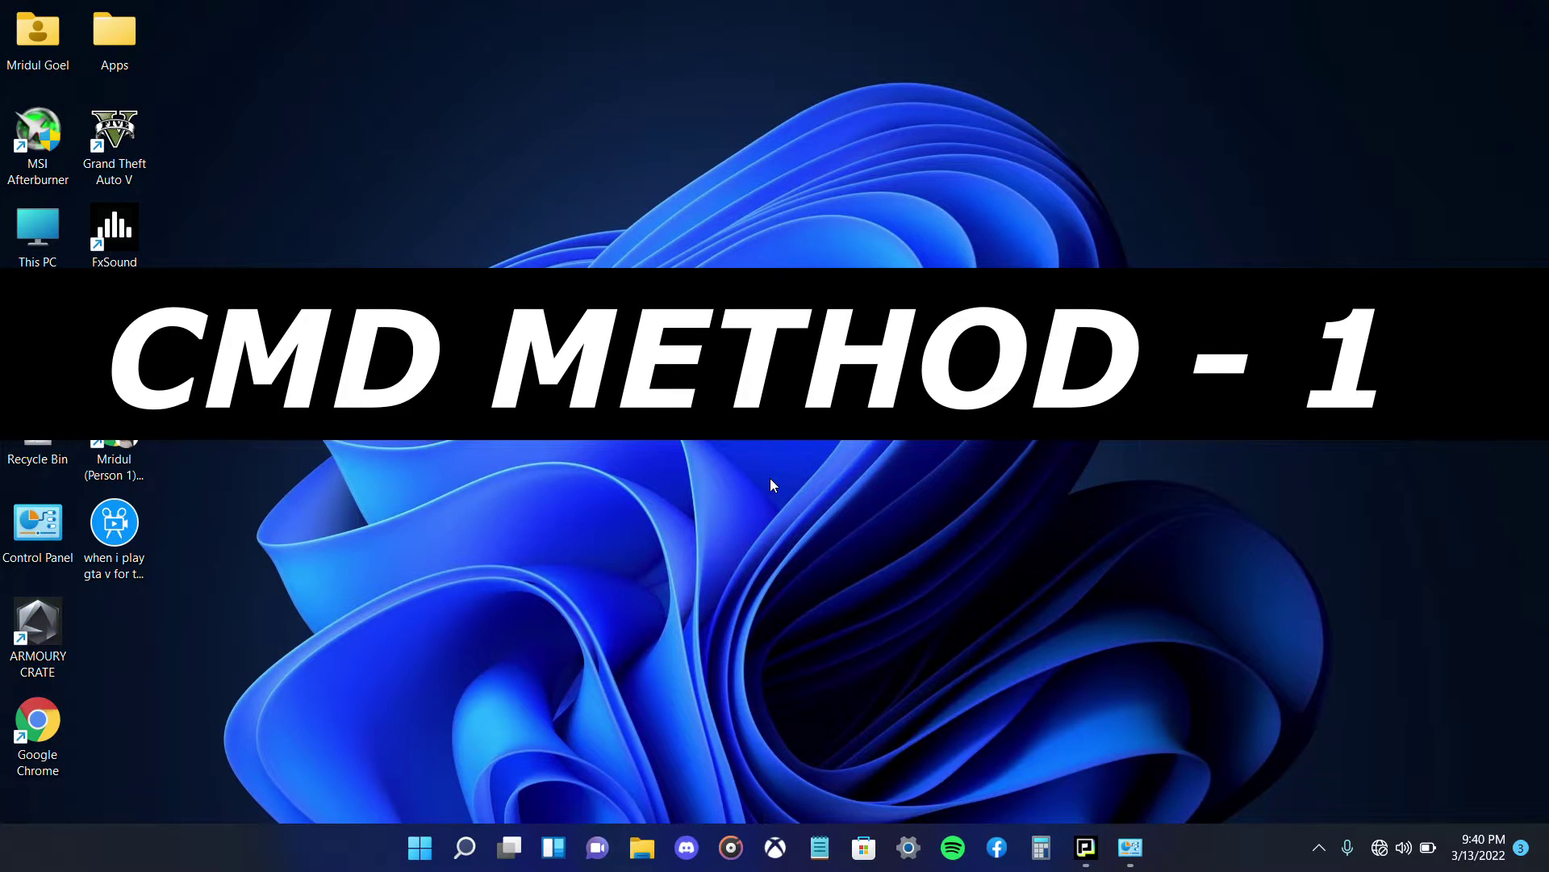
- Open Command Prompt, start wmic and query the disk drive health with diskdrive get status
left_click(465, 847)
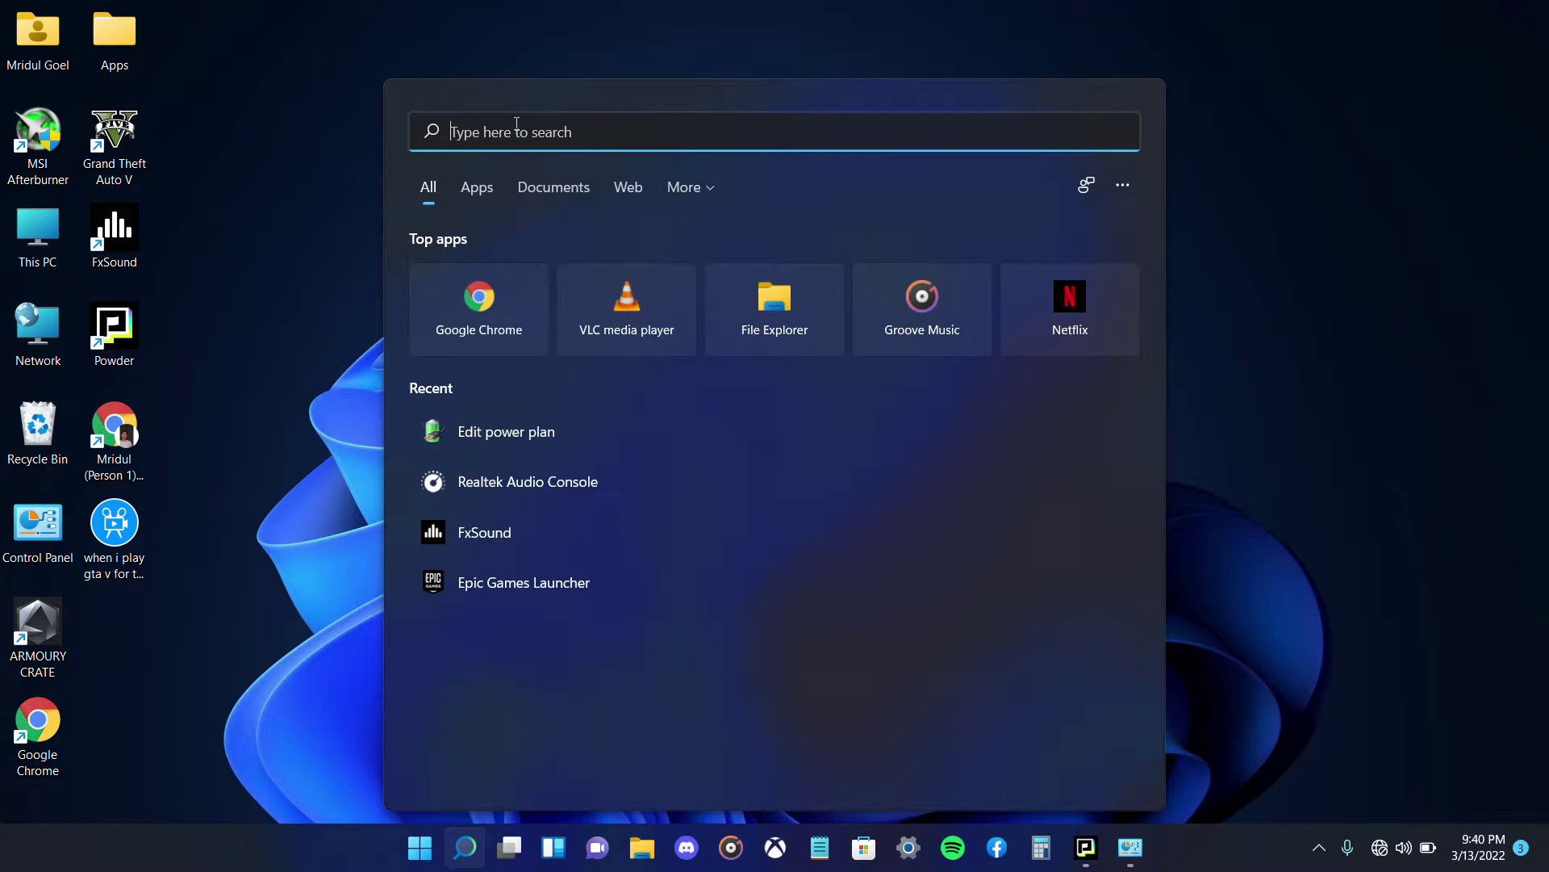
type("cmd")
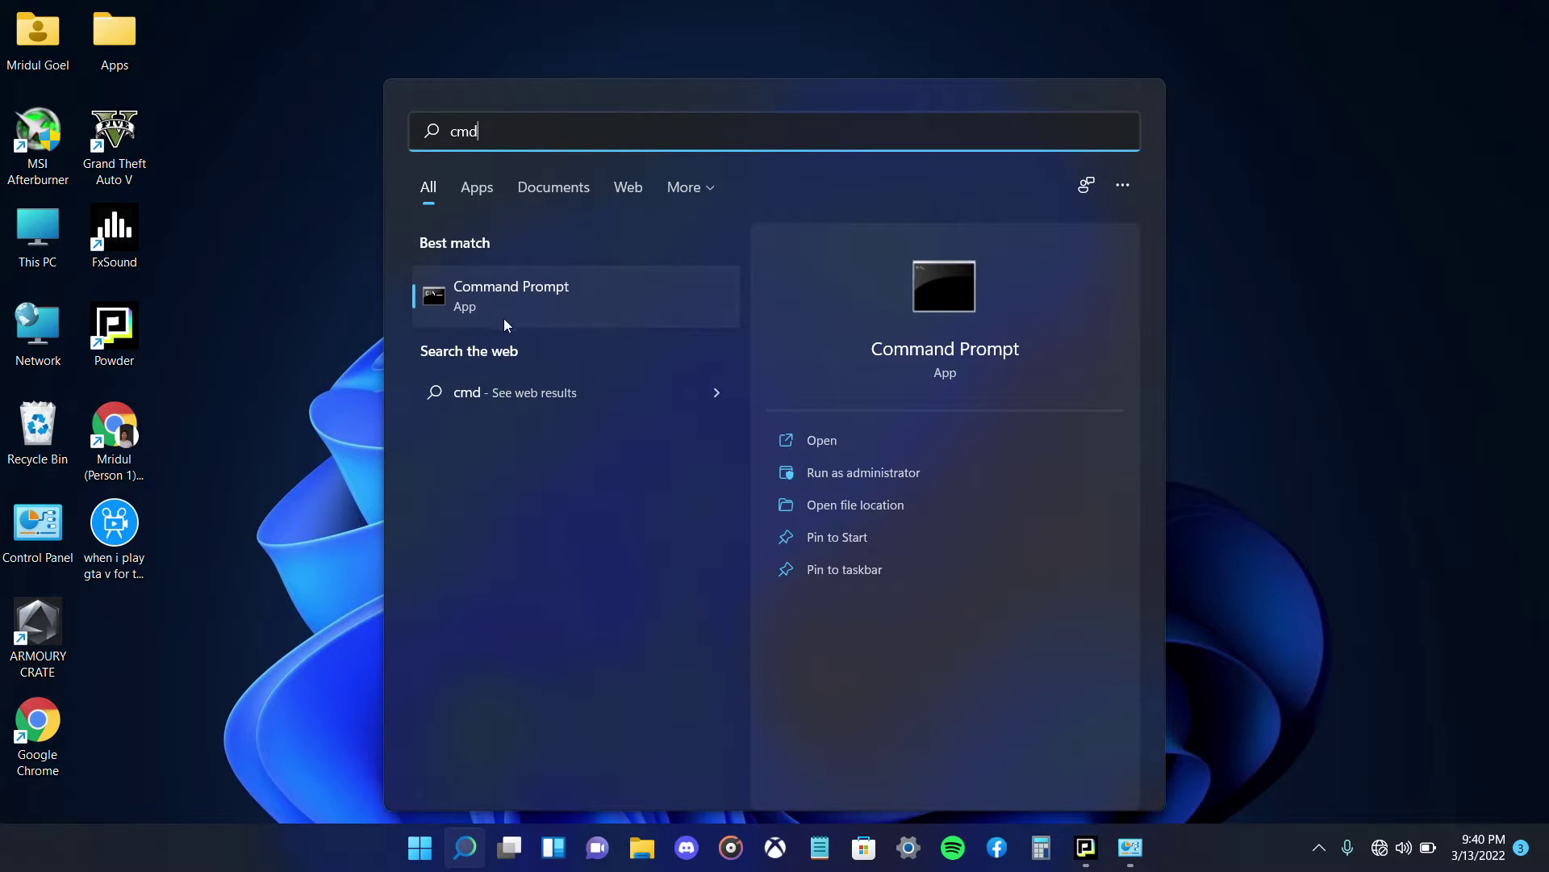
left_click(504, 319)
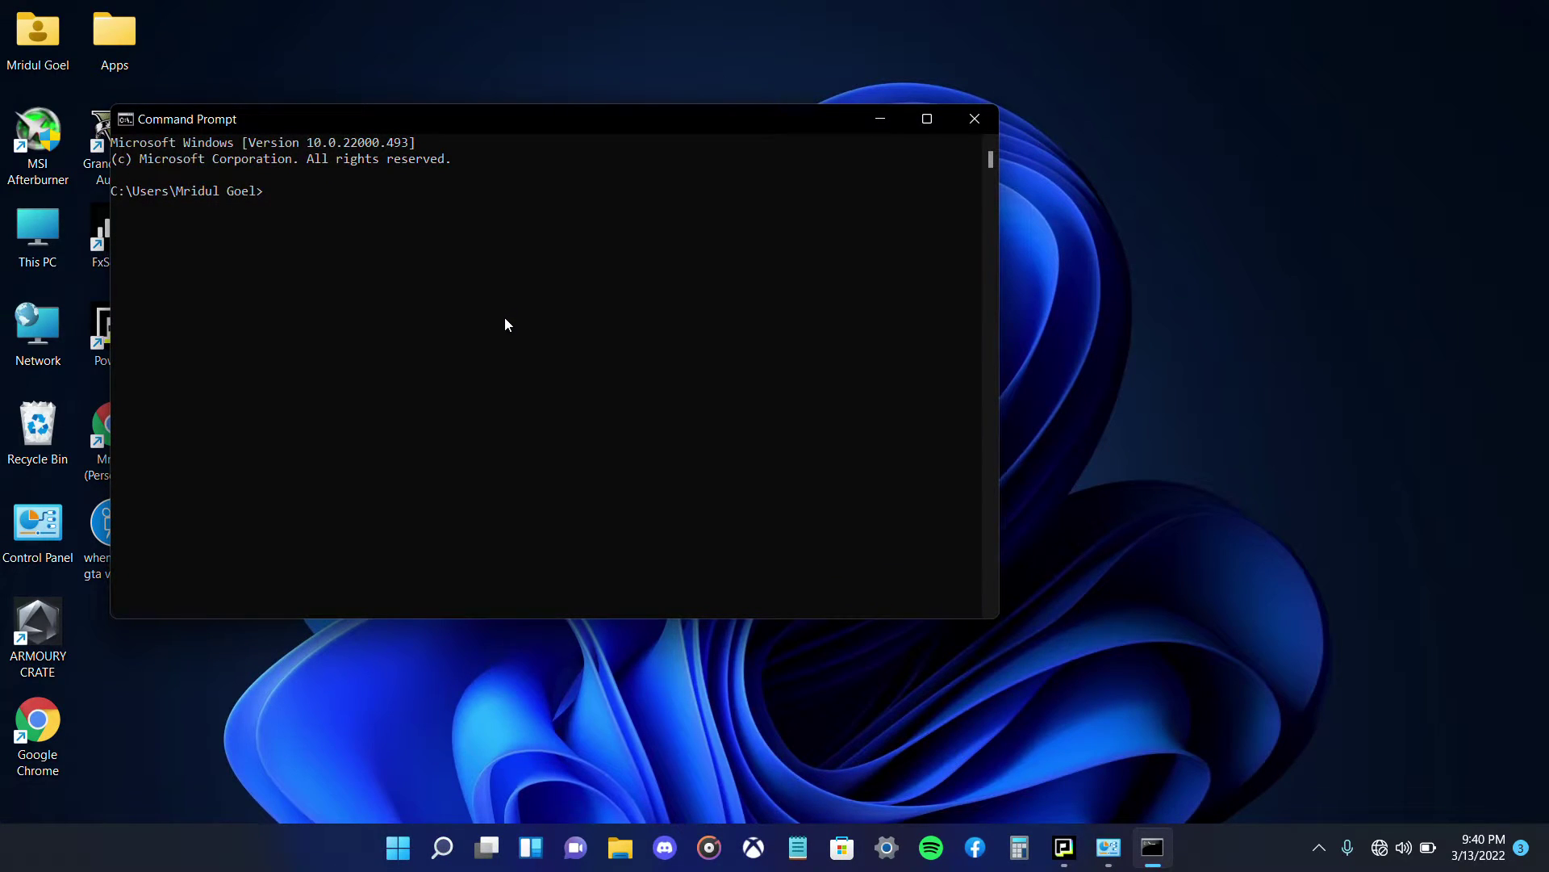
type("wmic")
key("Return")
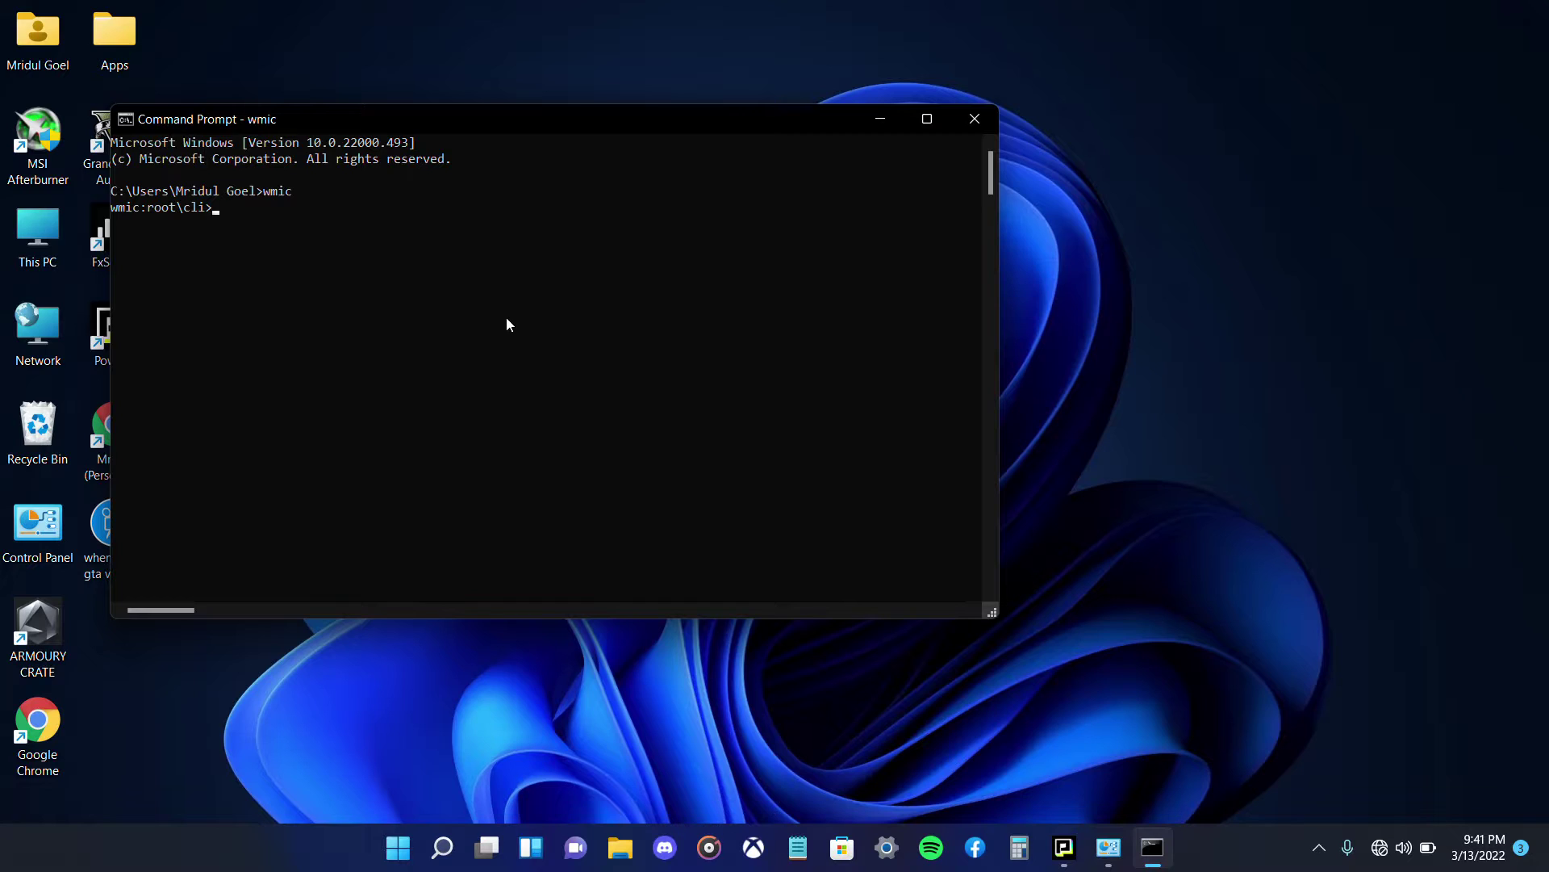
type("diskdrive get status")
key("Return")
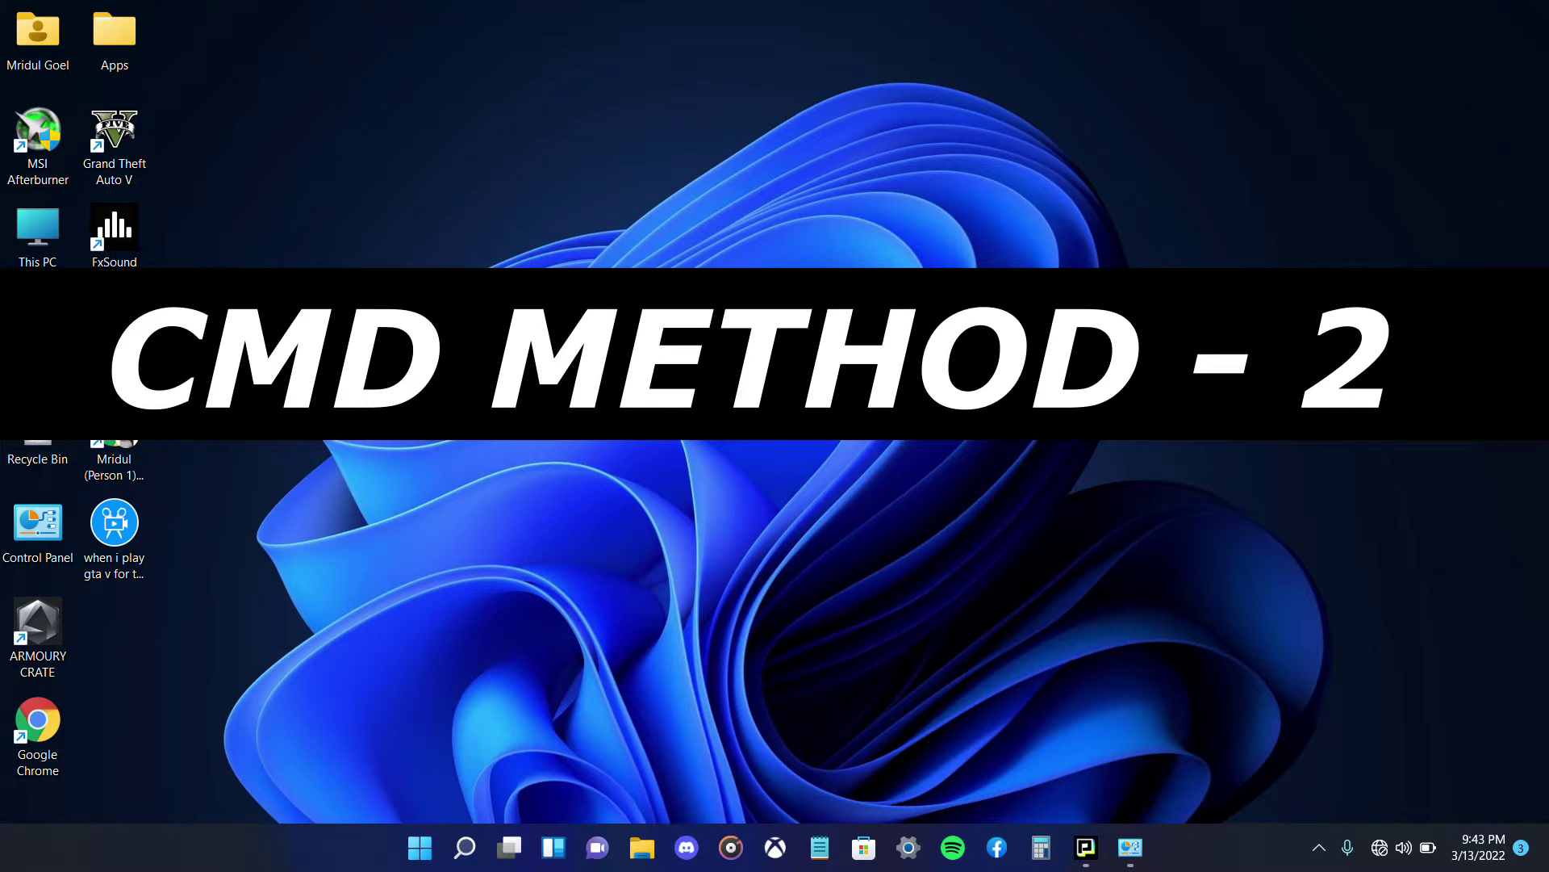
- Open Command Prompt as administrator and approve the elevation request
key("super+s")
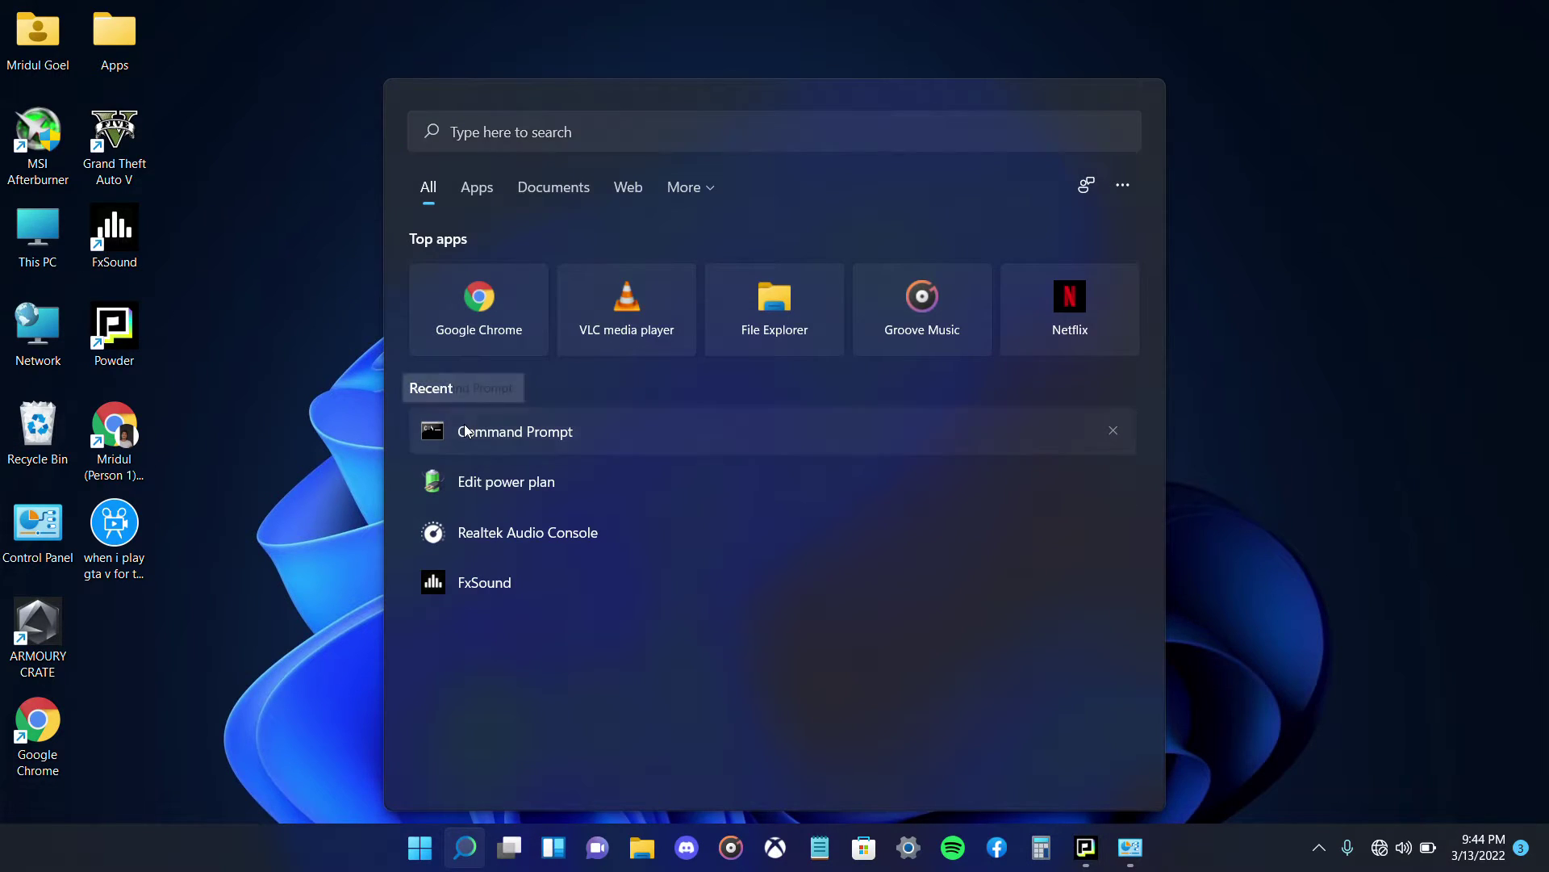
right_click(467, 430)
left_click(504, 446)
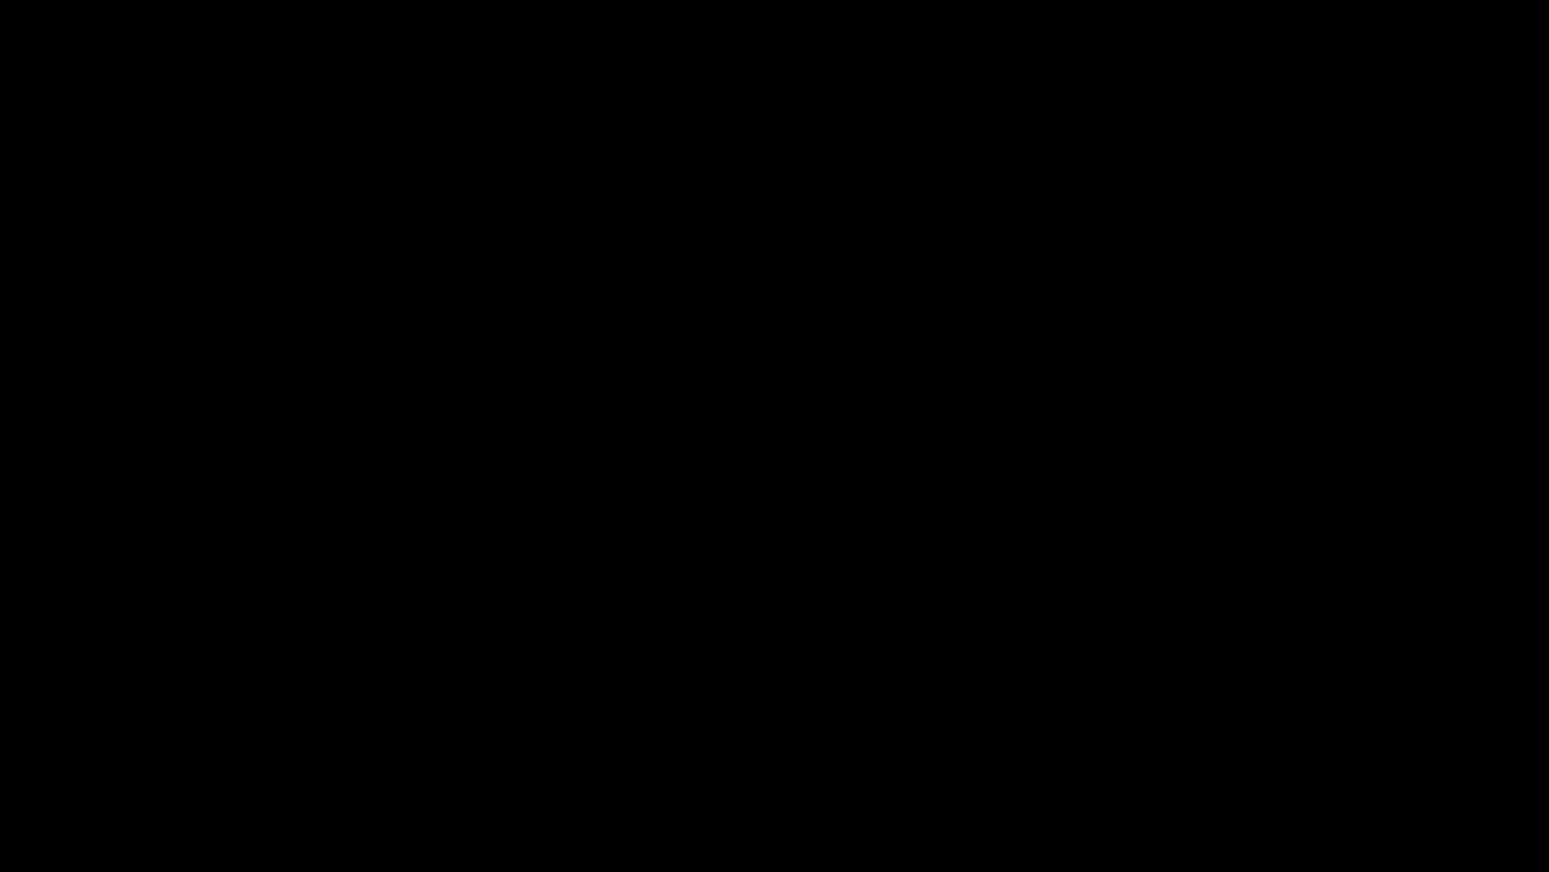
left_click(630, 552)
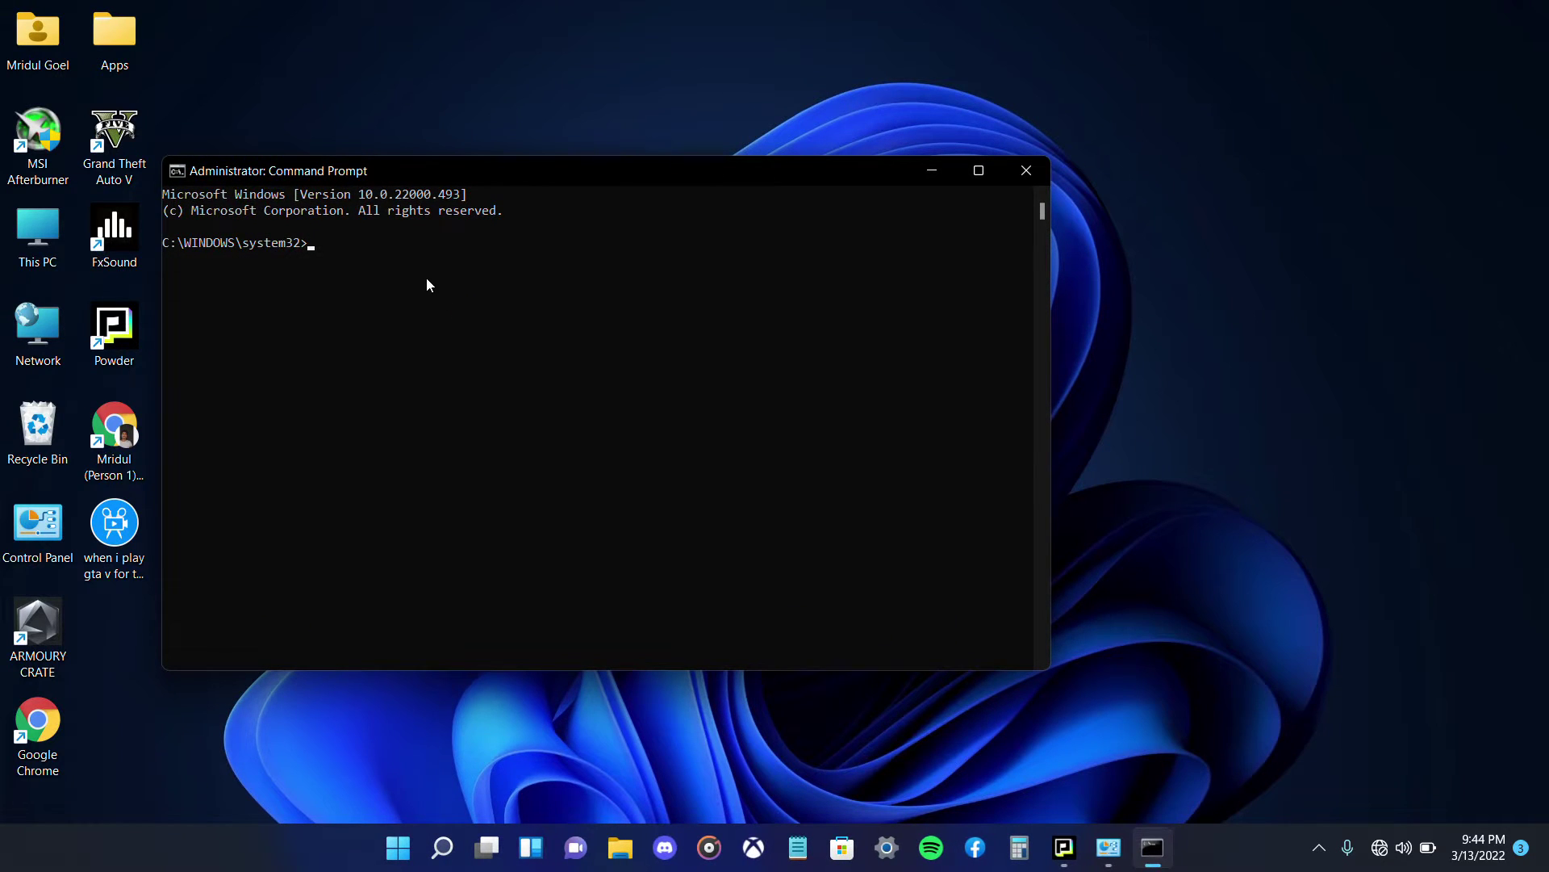
- Run CHKDSK on drive C: with the /F option and answer Y to its prompt
type("CHKDSK C:/F")
key("BackSpace")
key("BackSpace")
type("/F")
key("Return")
type("Y")
key("Return")
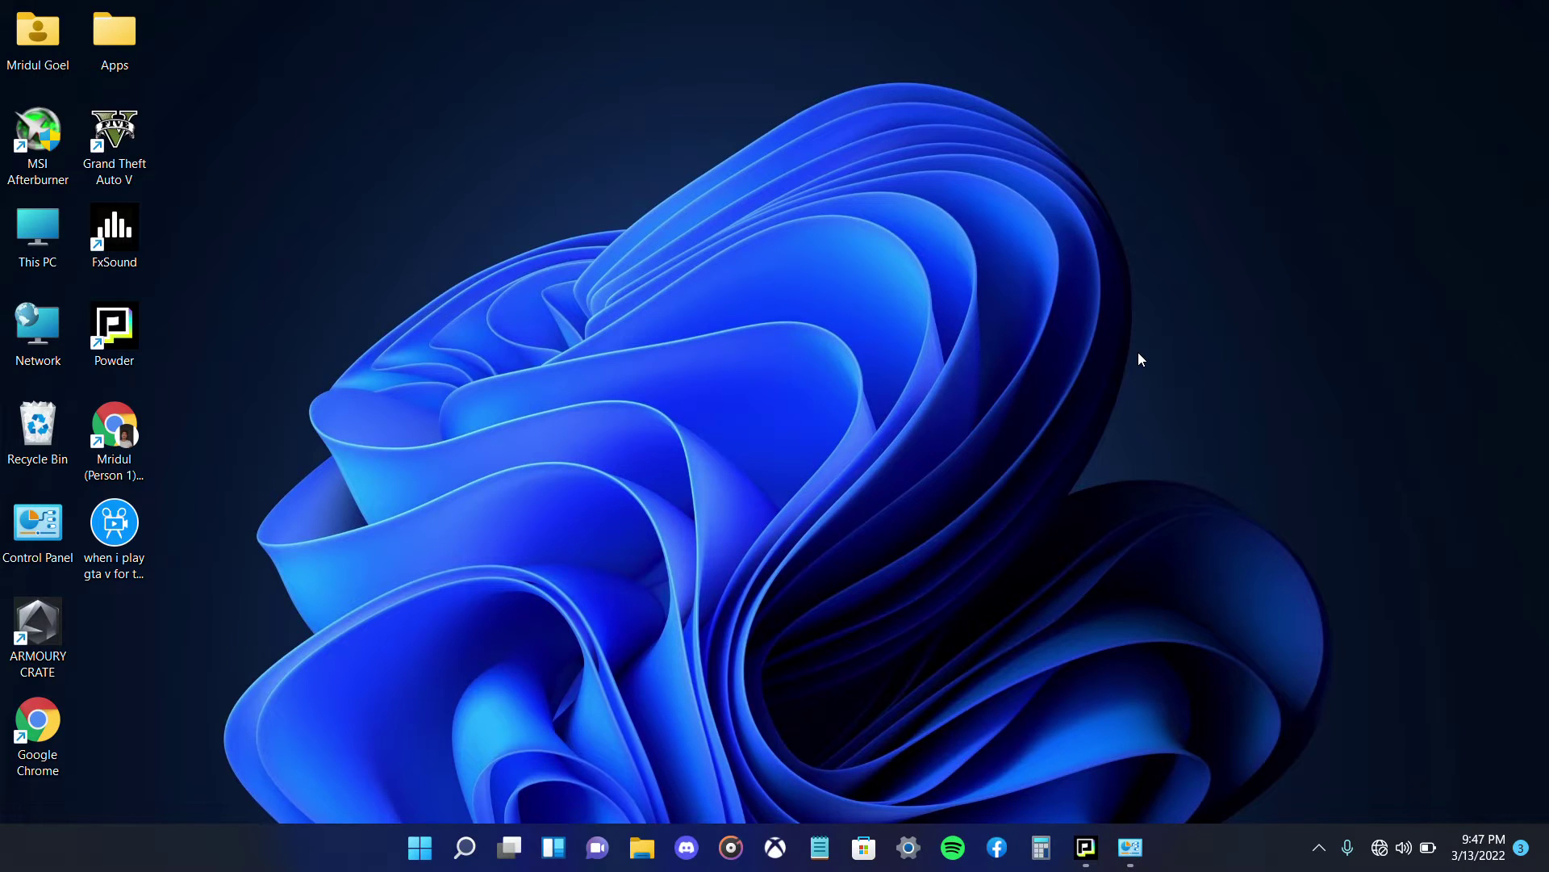
- Open a new Command Prompt as administrator and run a system file scan with sfc /scannow
left_click(465, 847)
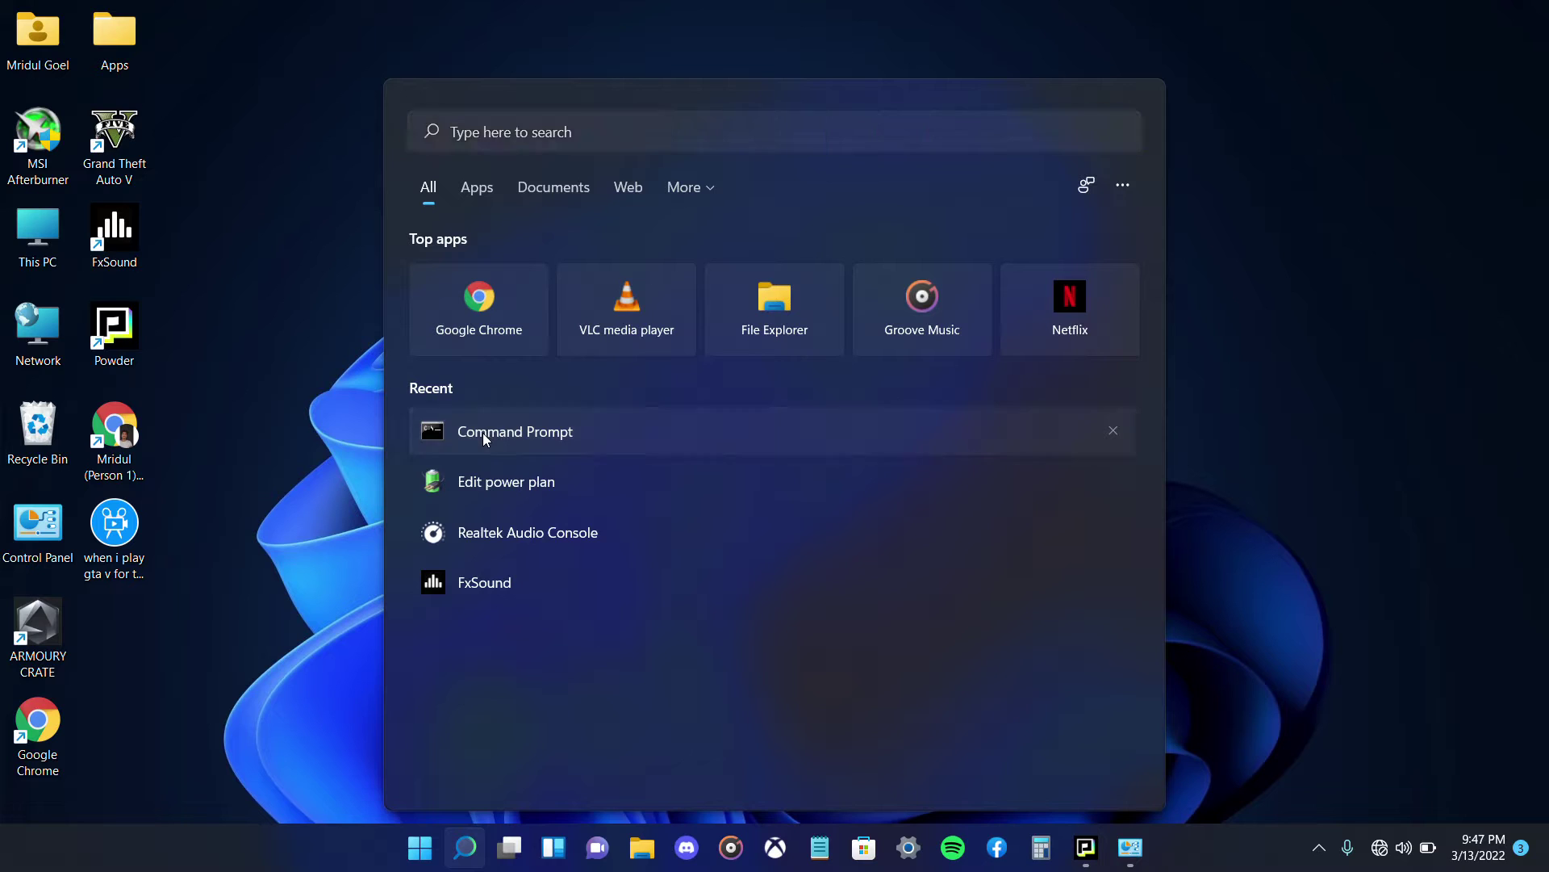
right_click(483, 432)
left_click(573, 453)
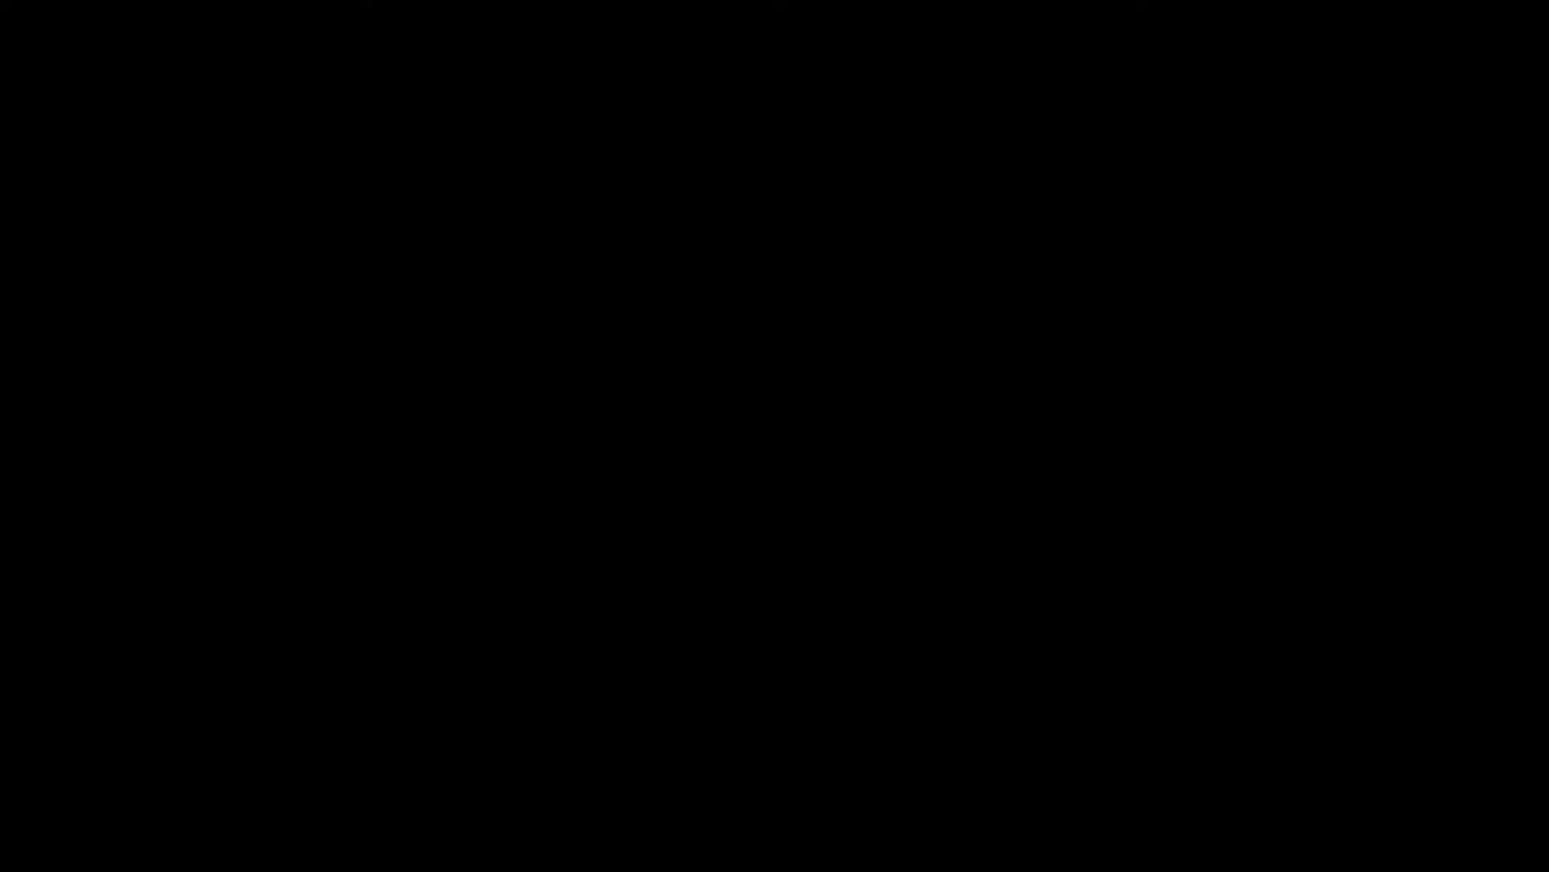
left_click(670, 497)
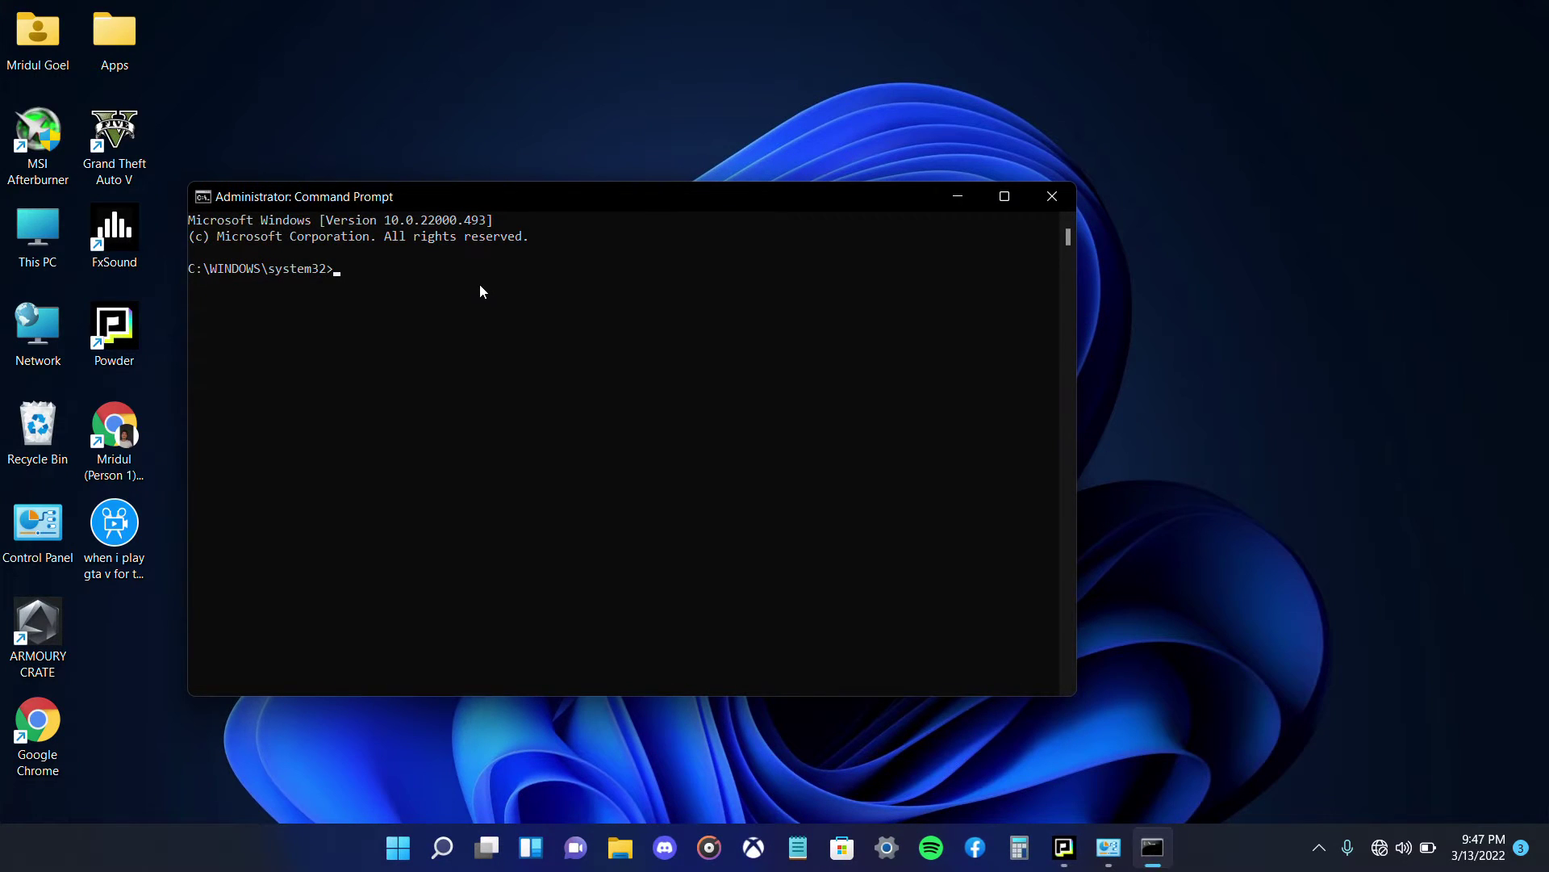
type("sfc /scannow")
key("Return")
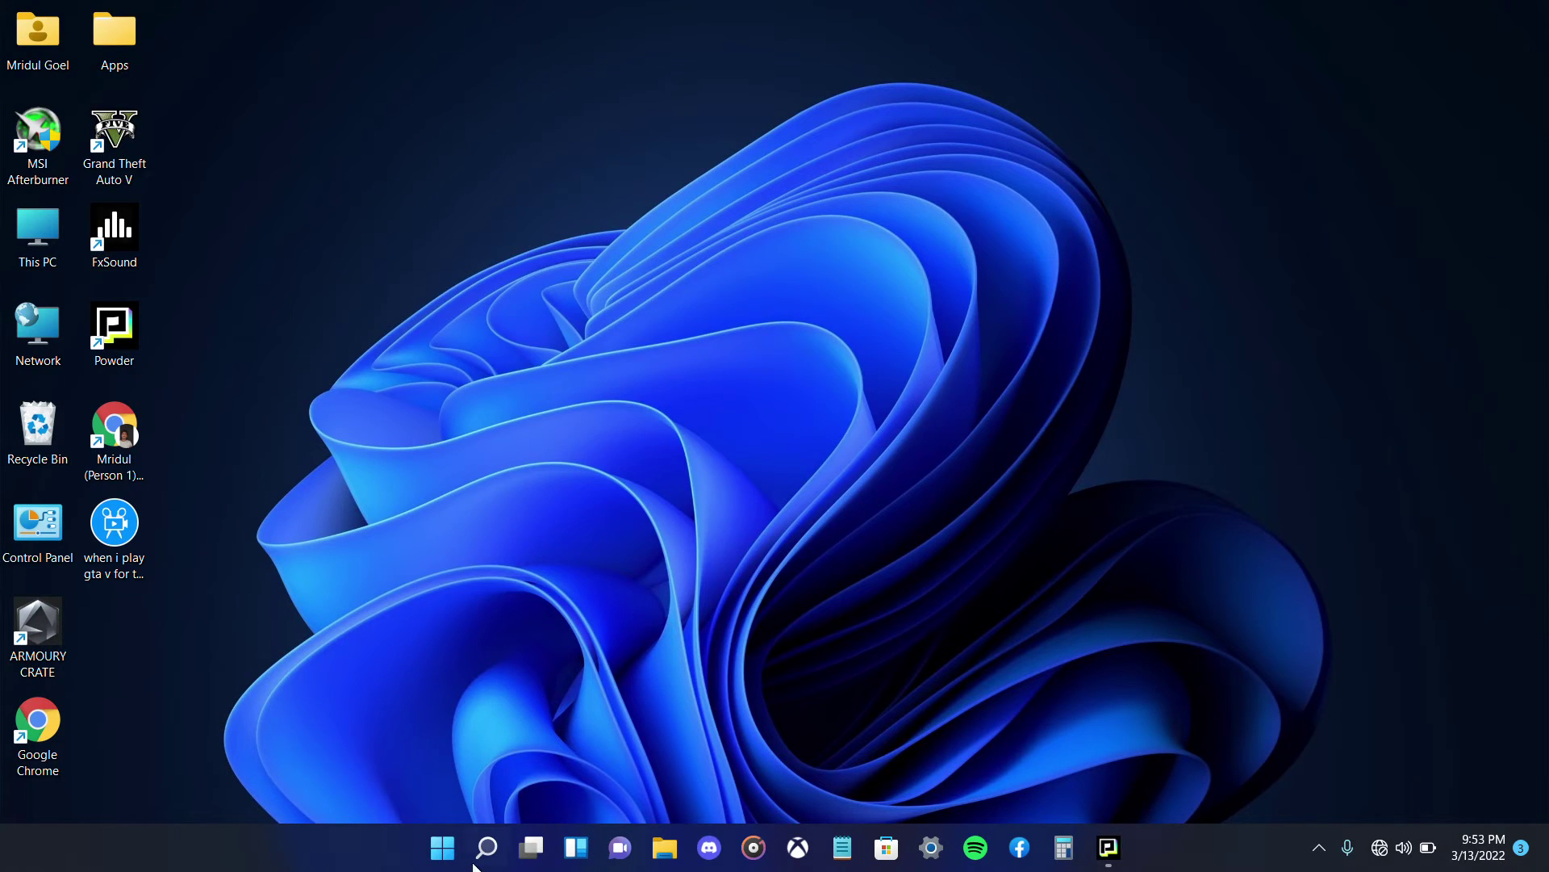
- Open Windows Memory Diagnostic and choose to check for problems at the next computer start
left_click(485, 848)
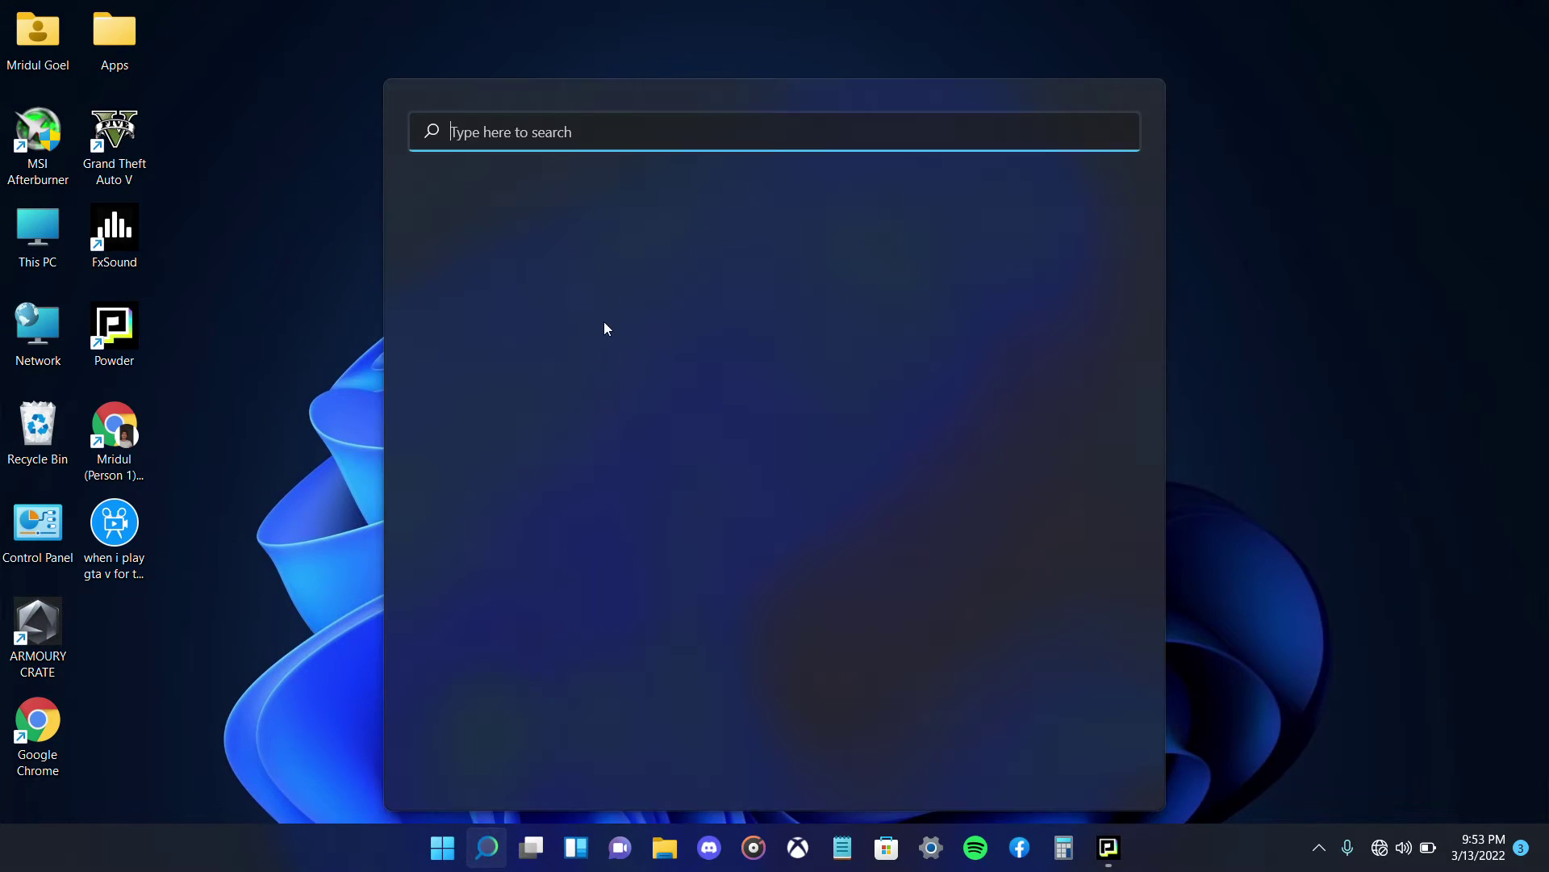
type("win")
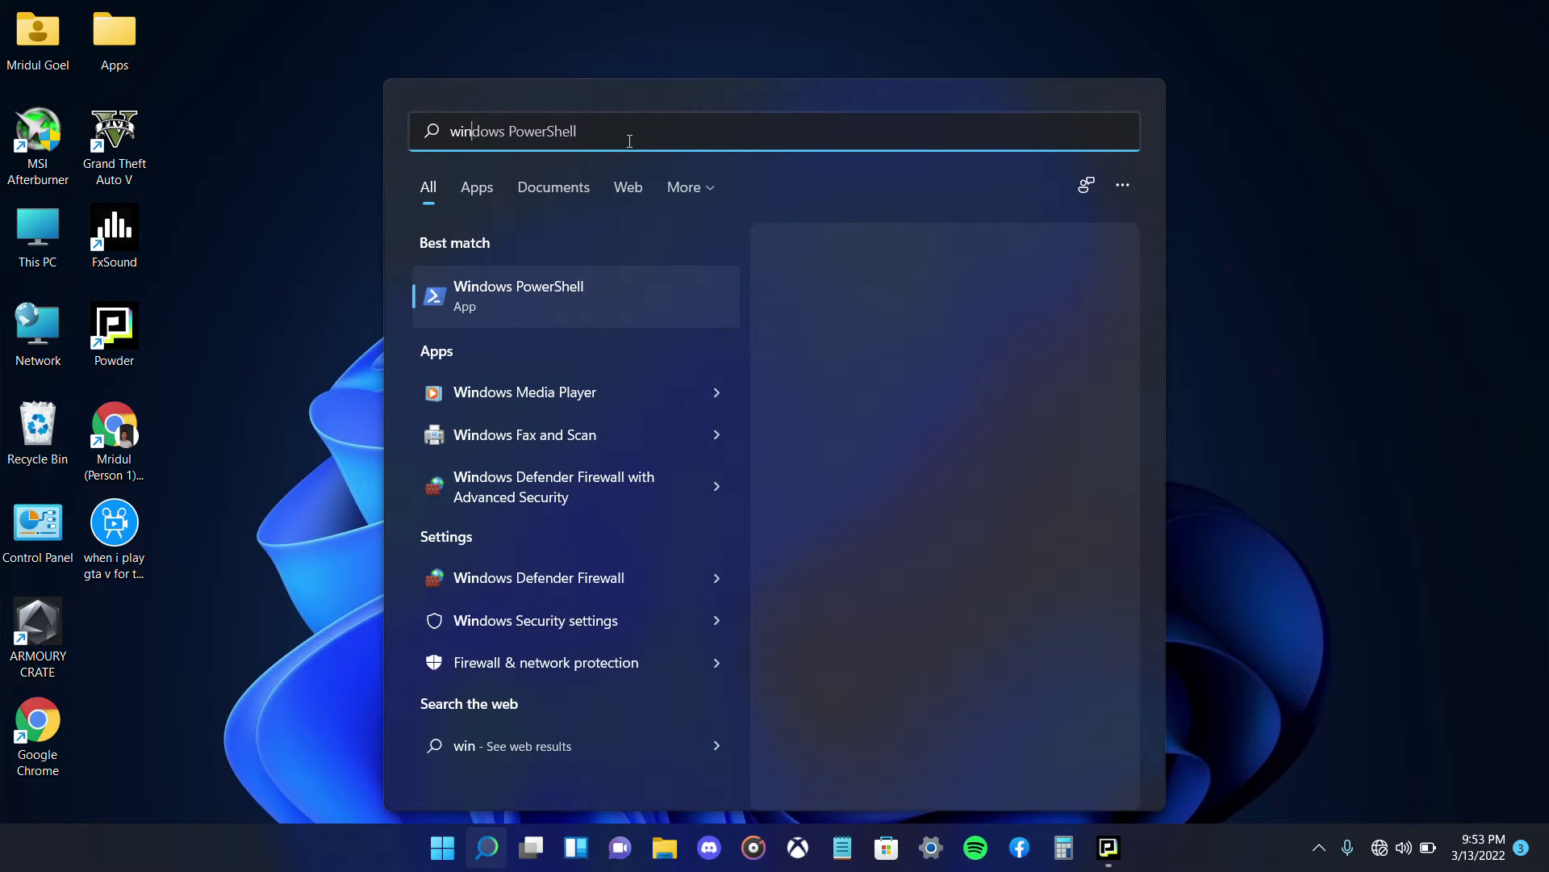
type("dows memory")
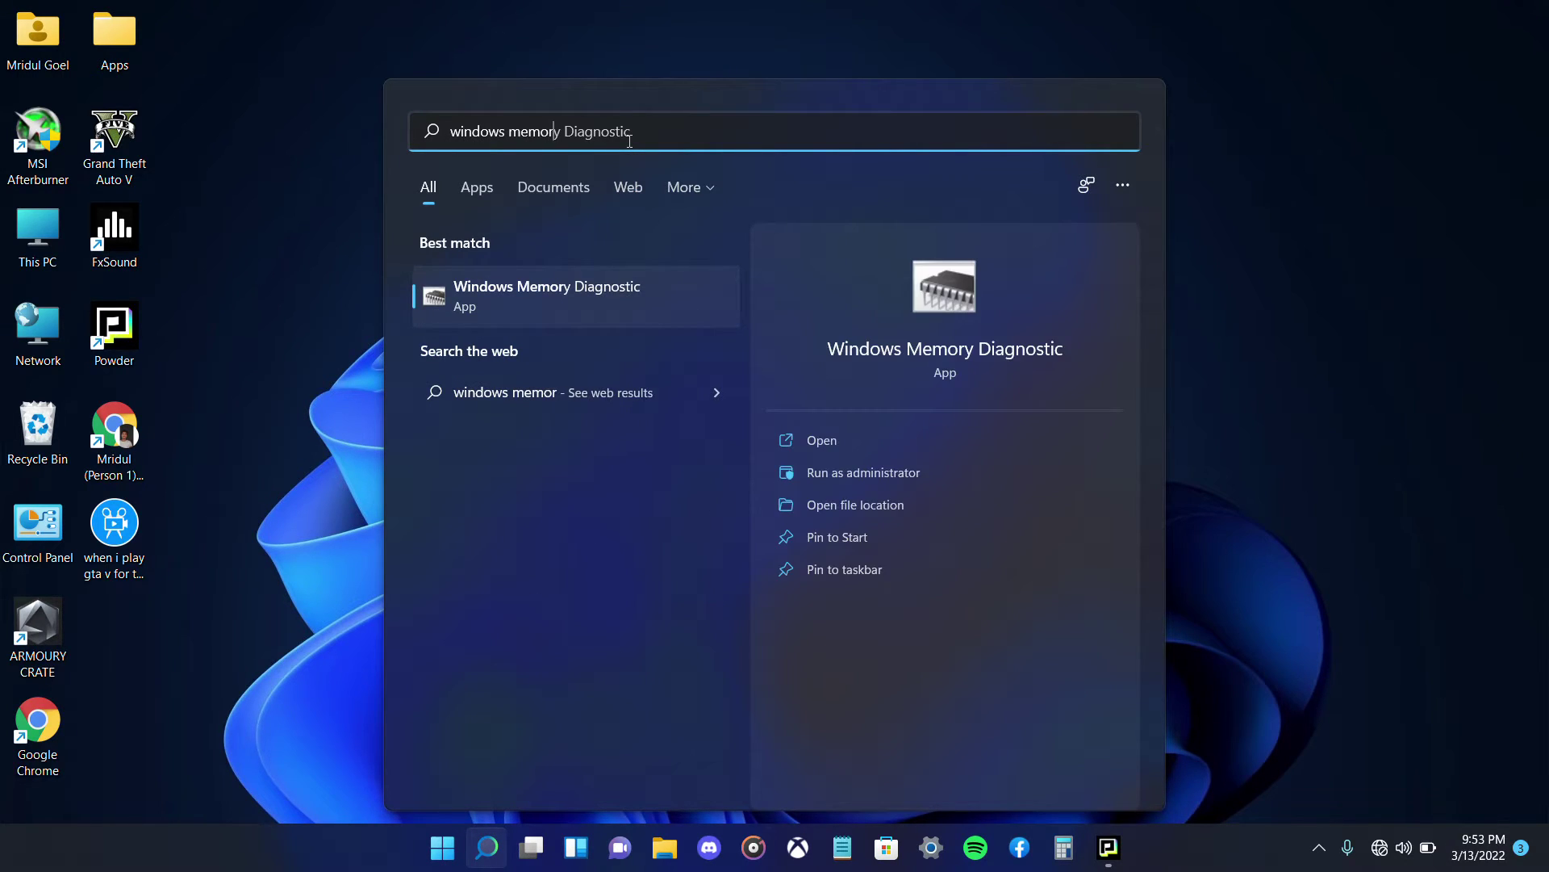
left_click(513, 295)
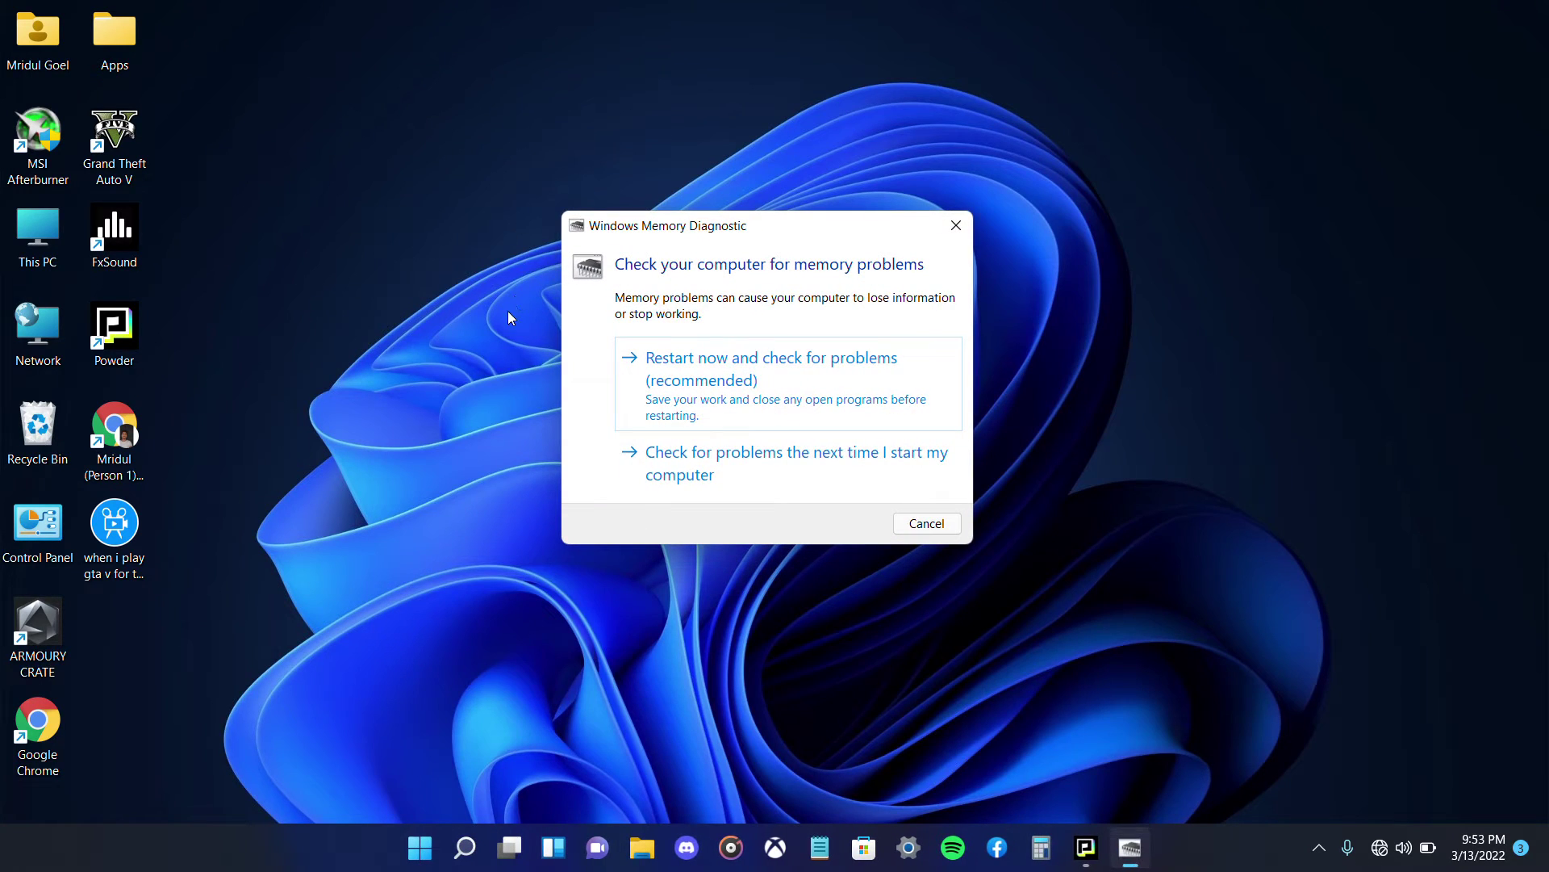
left_click(654, 473)
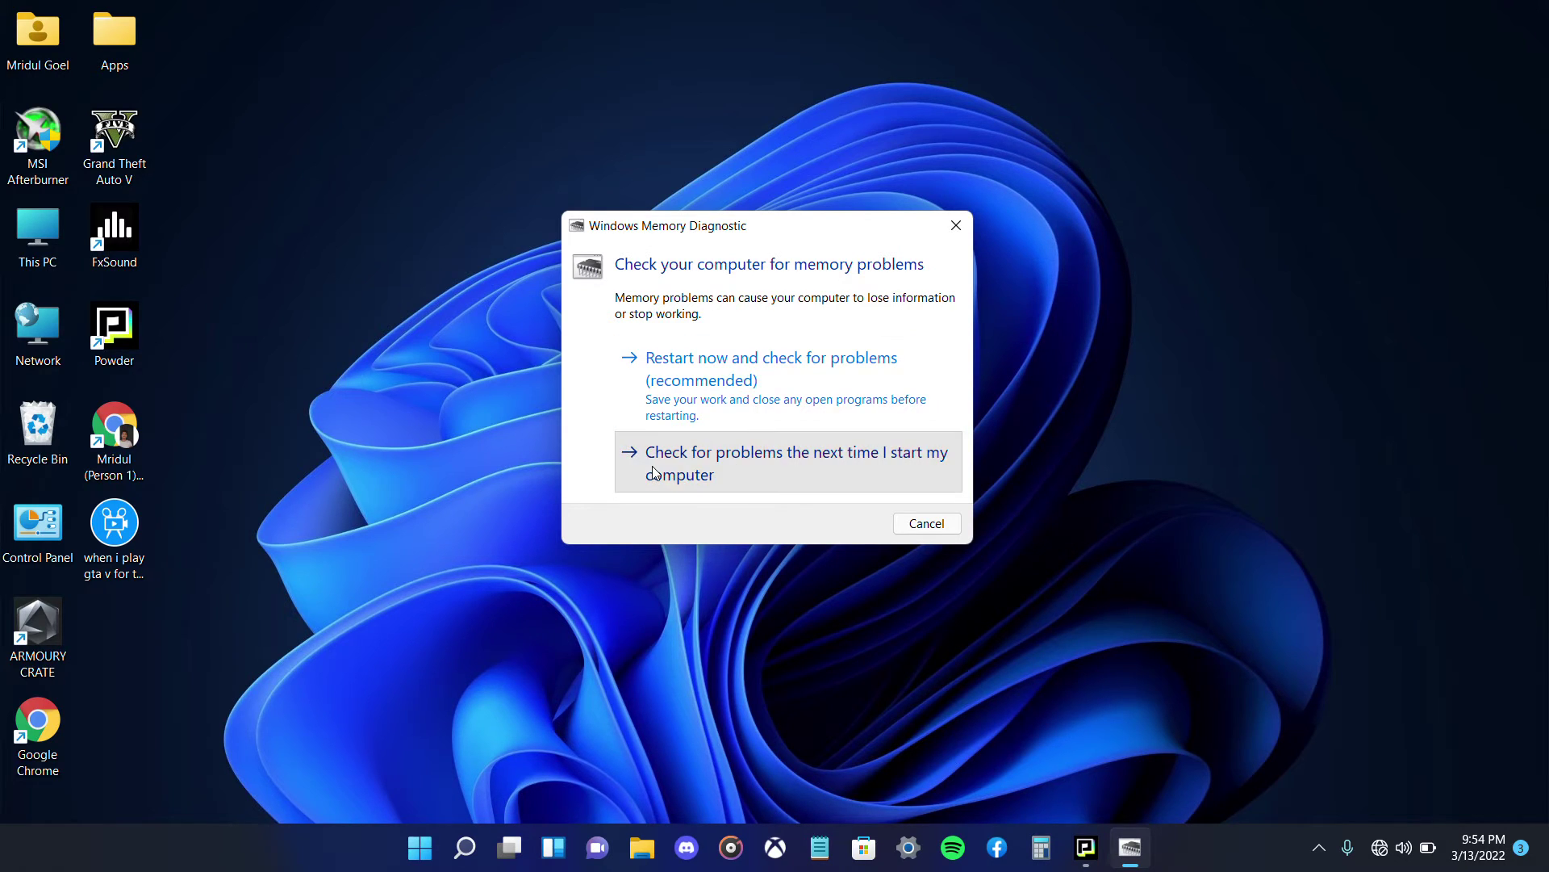
left_click(896, 450)
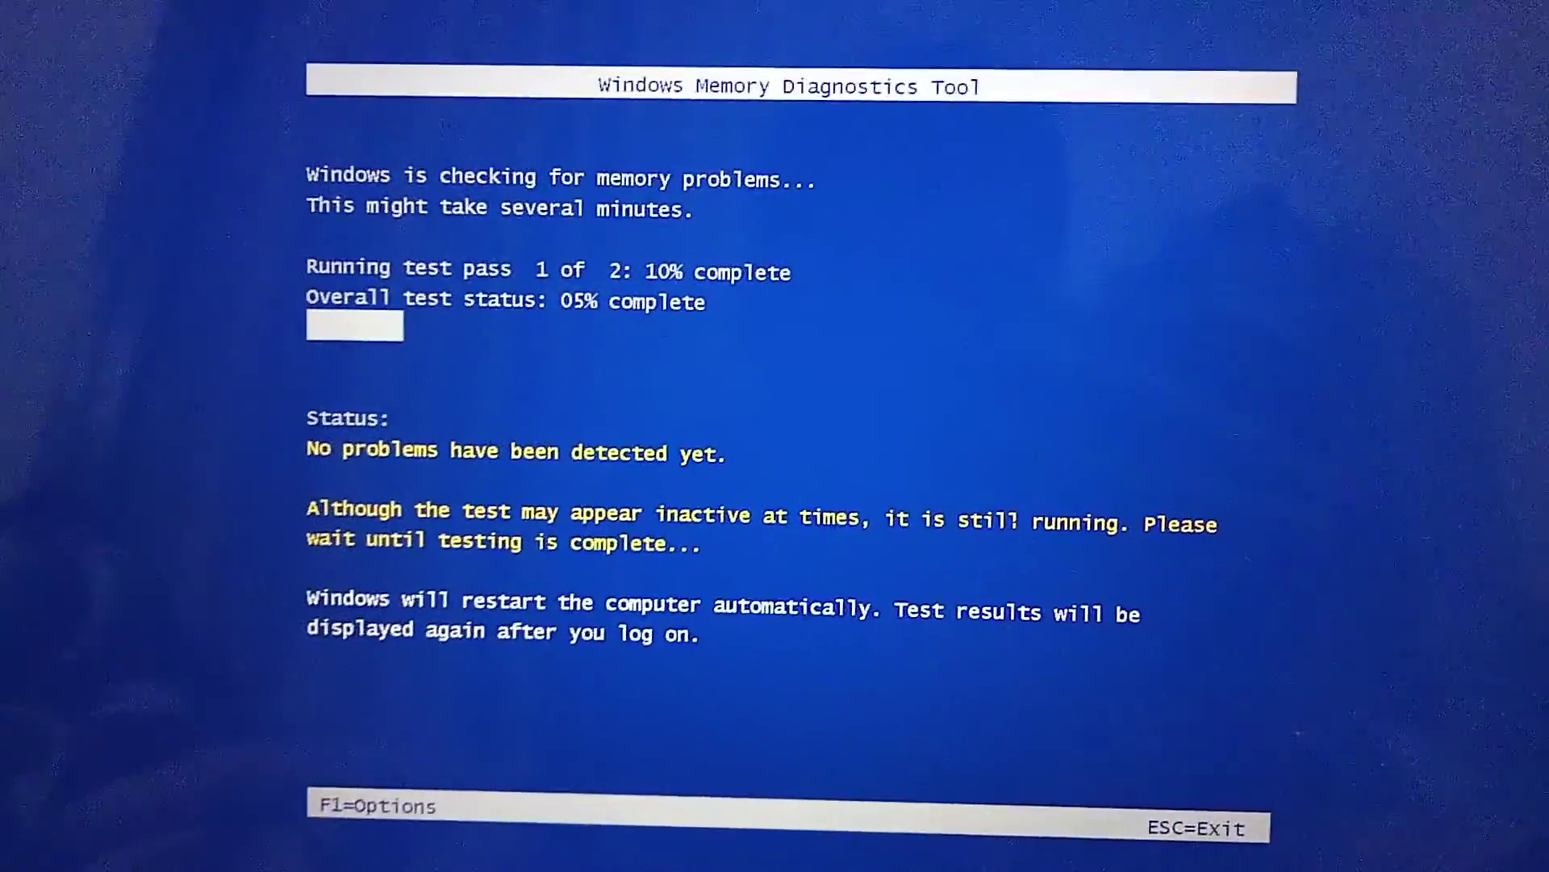
- Open the memory test options, try the Basic and Standard test mixes, and select Extended
key("F1")
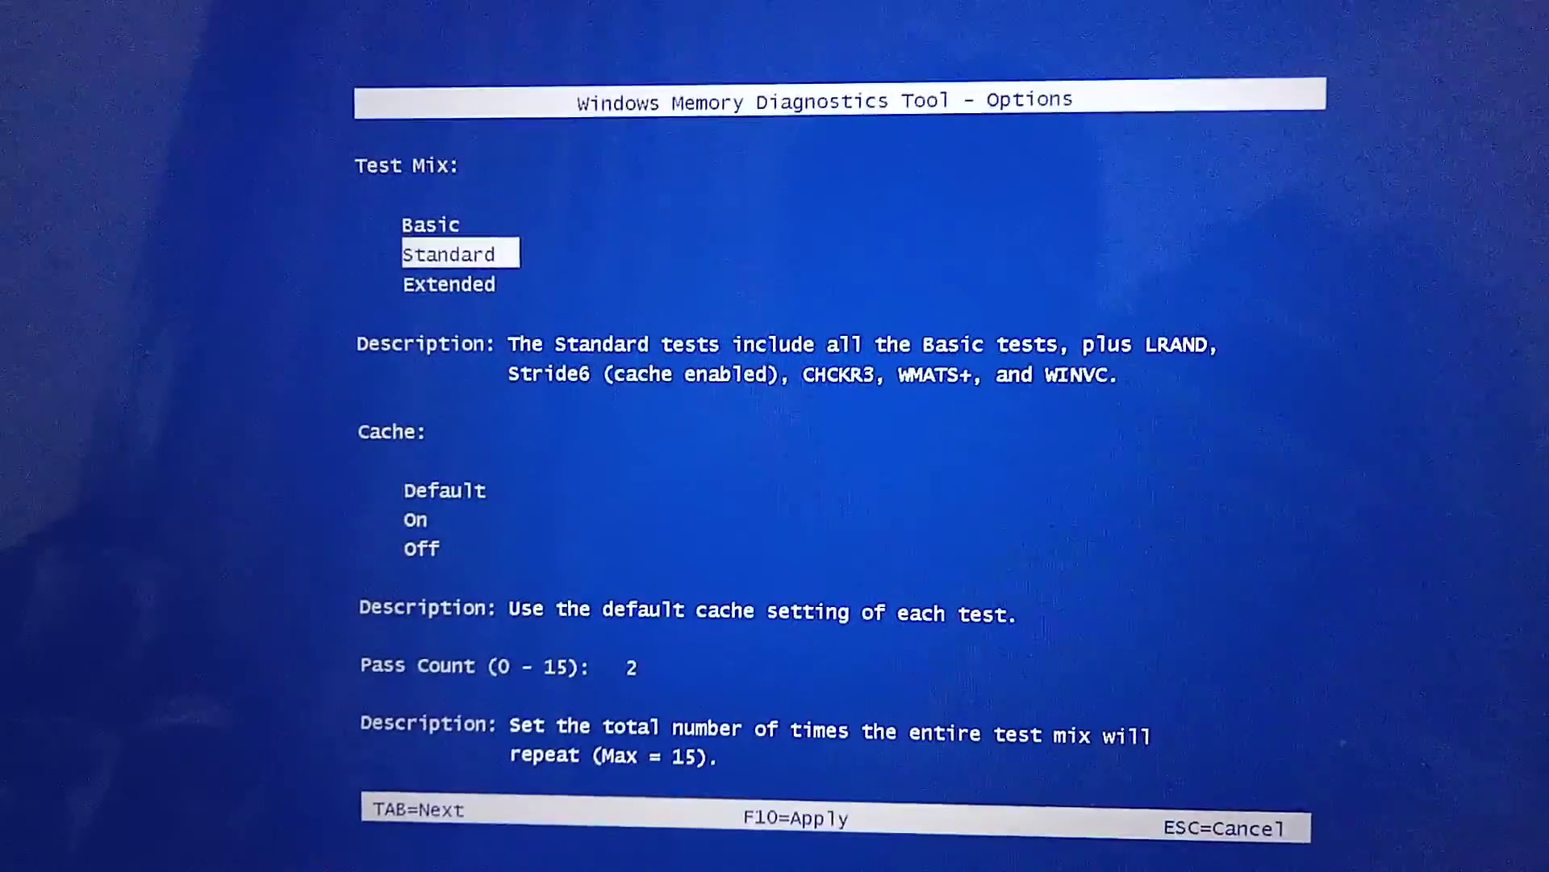
key("Up")
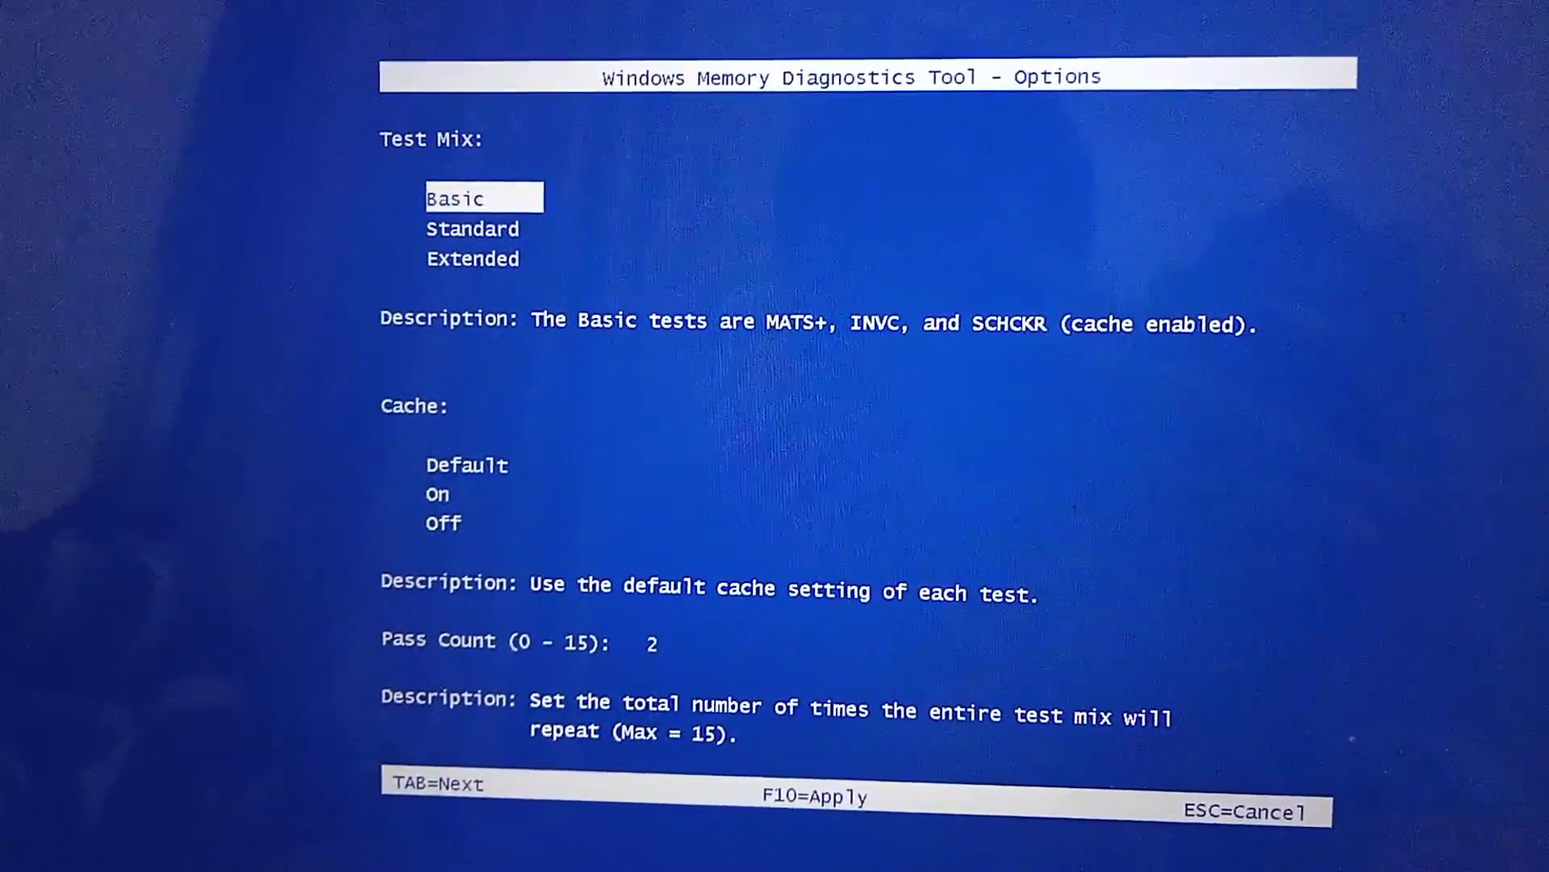
key("Down")
key("Up")
key("Down")
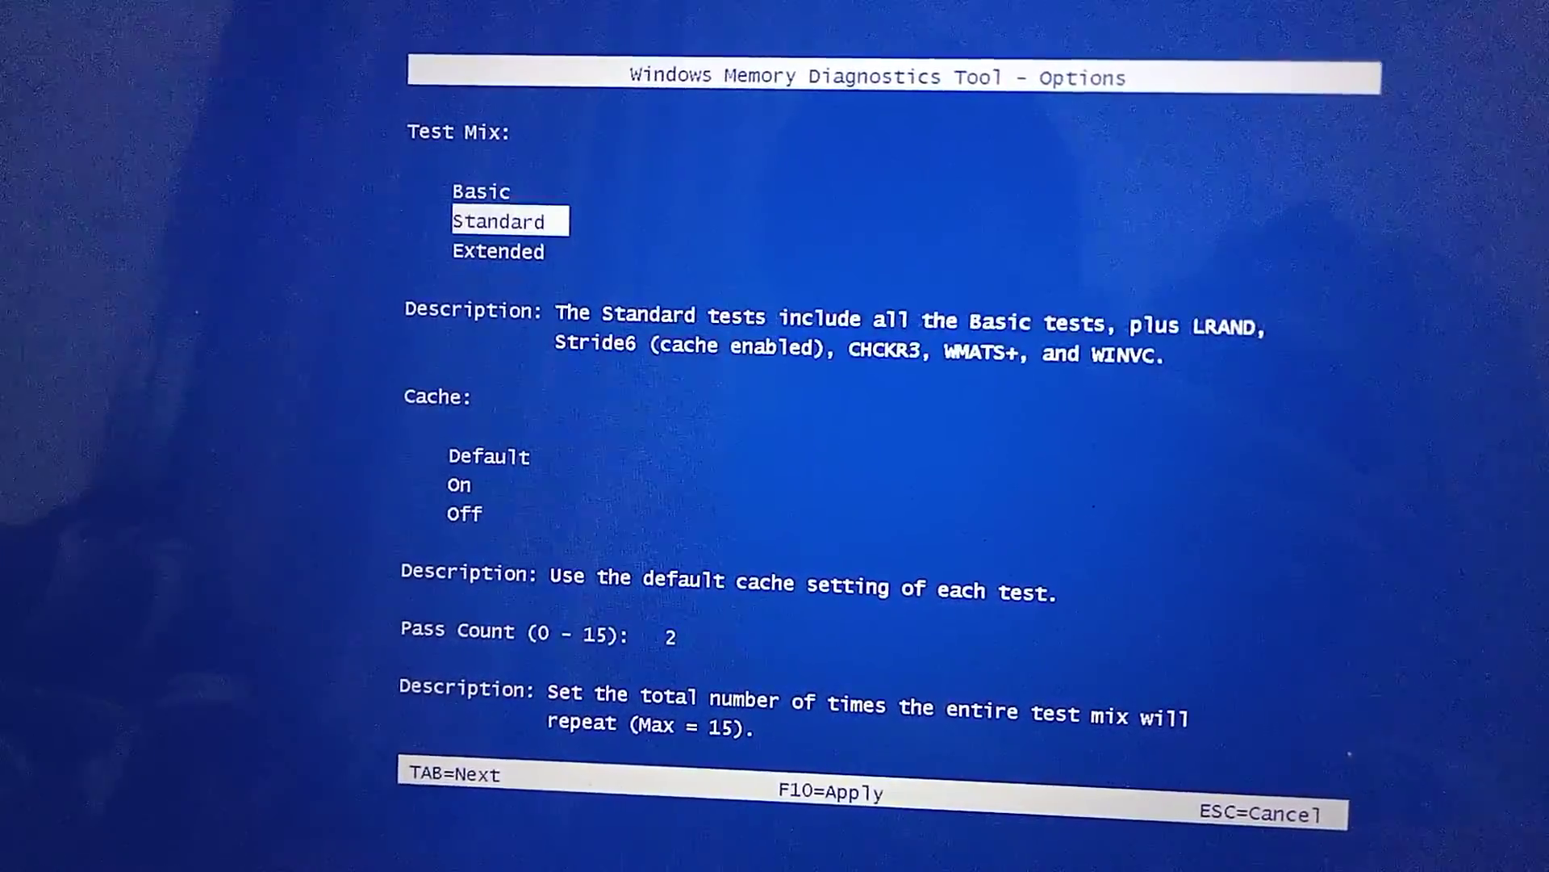
key("Down")
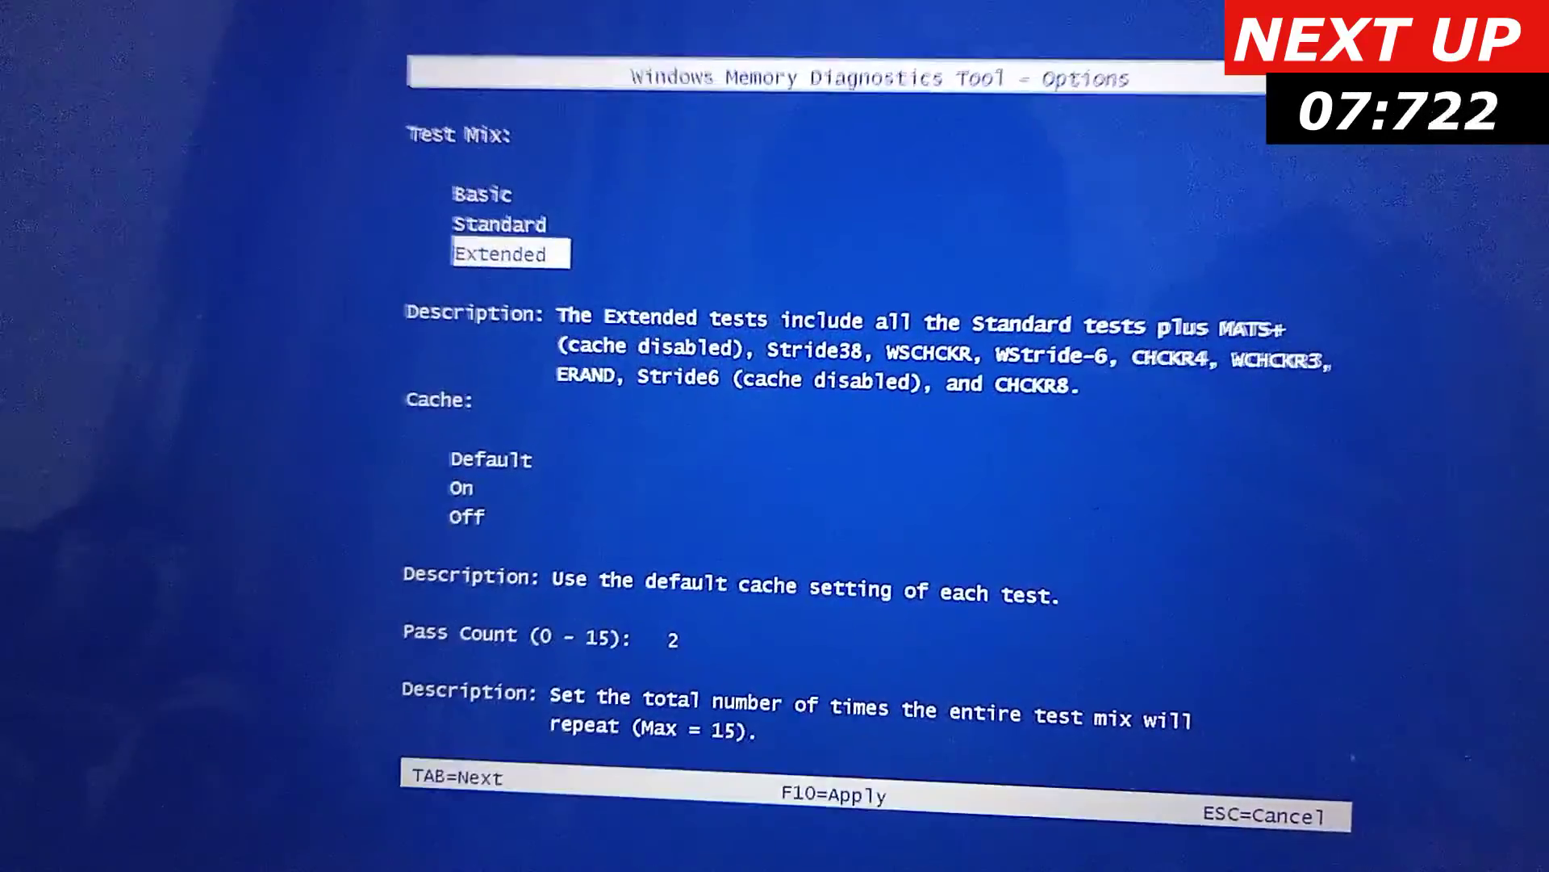
key("Up")
key("Down")
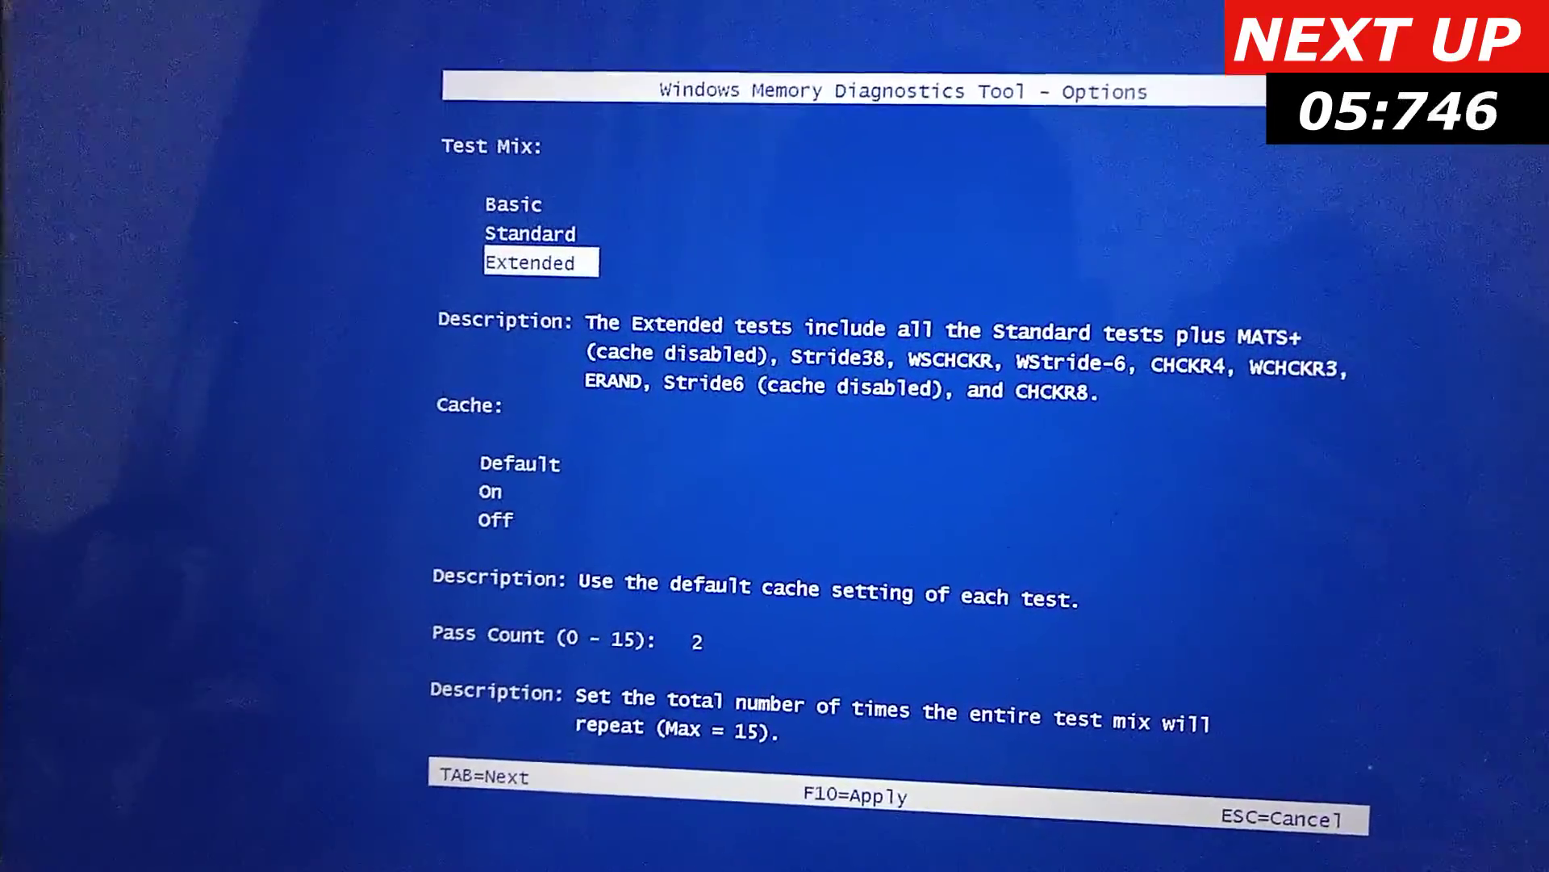